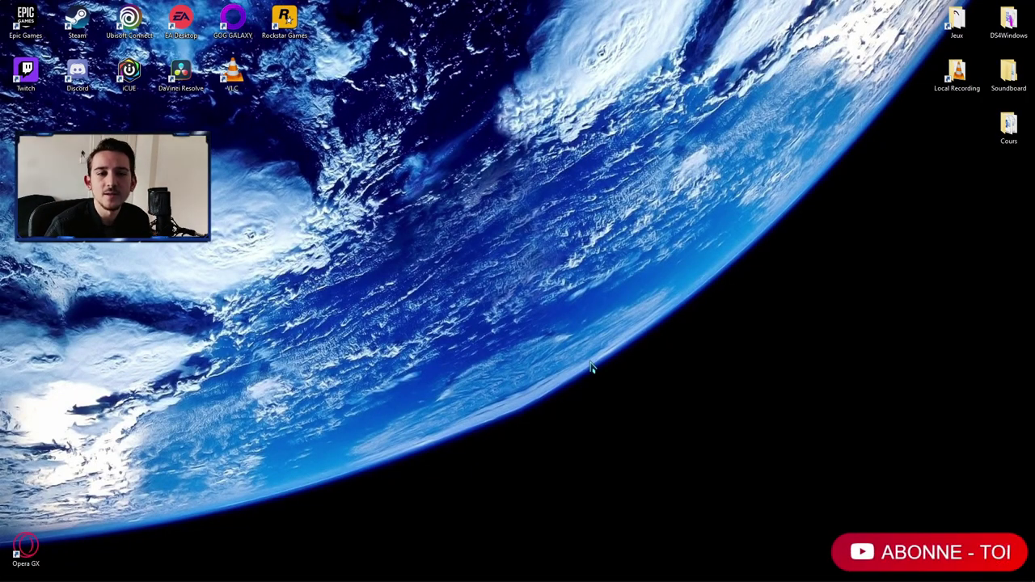
# Step: Open the NVIDIA Control Panel from the desktop, accept its licence agreement and move its window towards the middle of the screen
pyautogui.rightClick(558, 279)
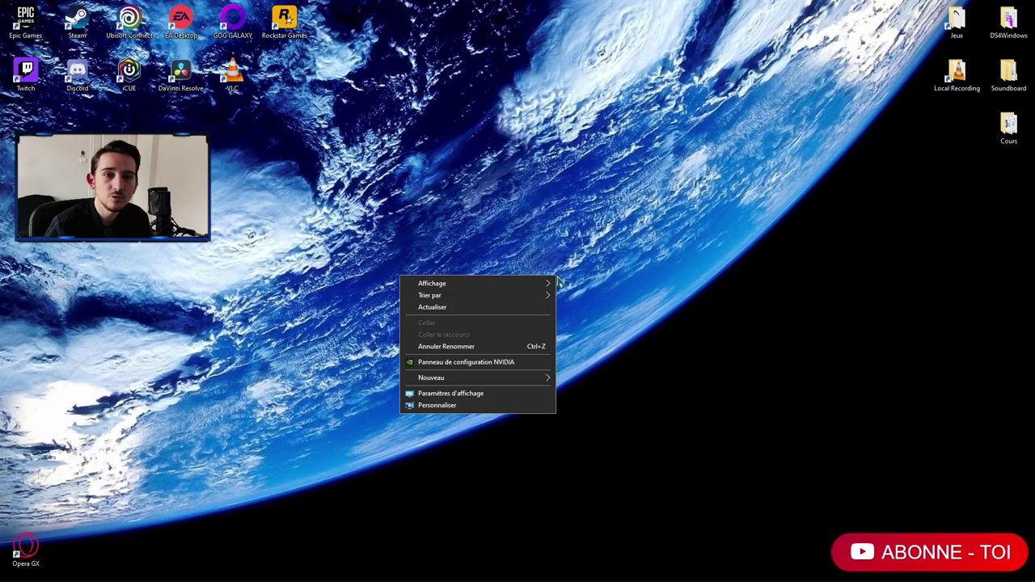
pyautogui.click(469, 361)
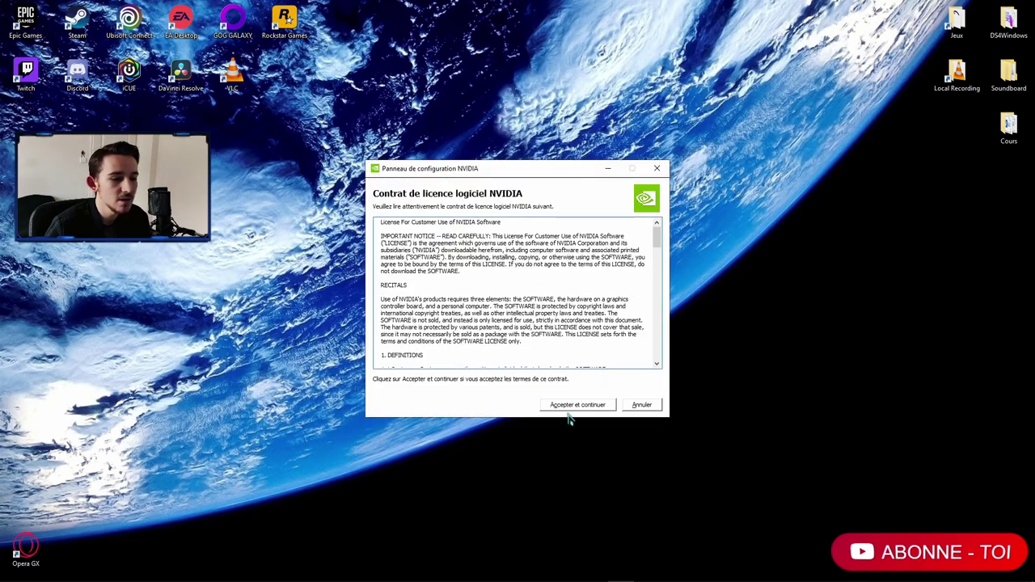
pyautogui.click(562, 409)
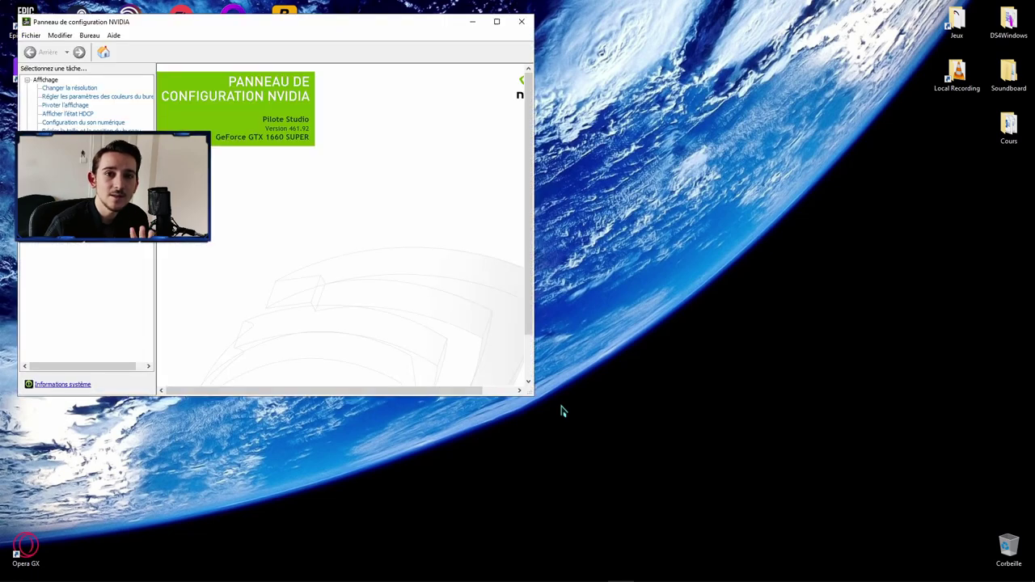
pyautogui.moveTo(322, 33); pyautogui.dragTo(583, 105)
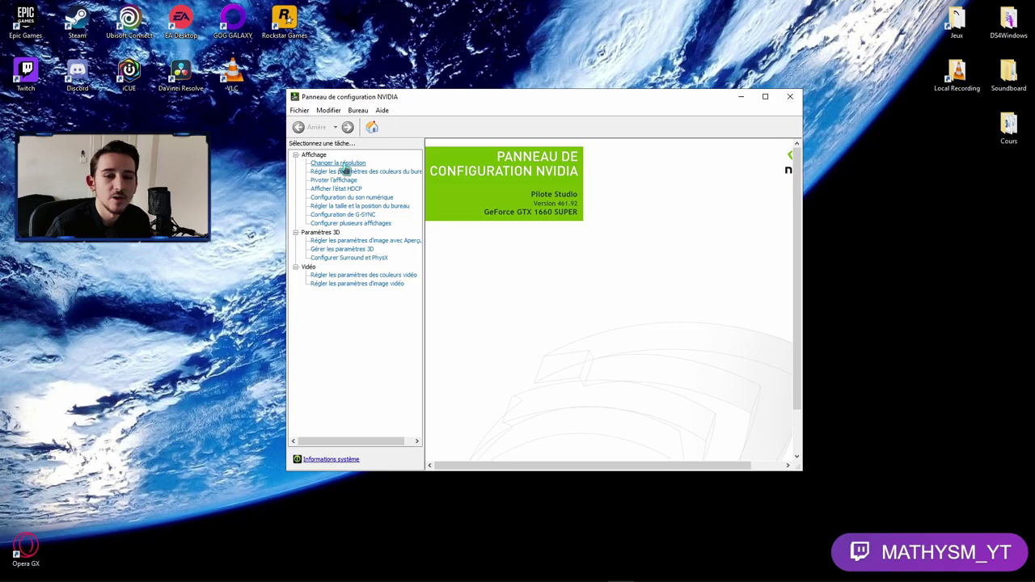
# Step: Choose the PC resolution 1920 × 1080 at 144 Hz for the HP 25mx display, and view the Acer V193W's resolution settings
pyautogui.click(340, 164)
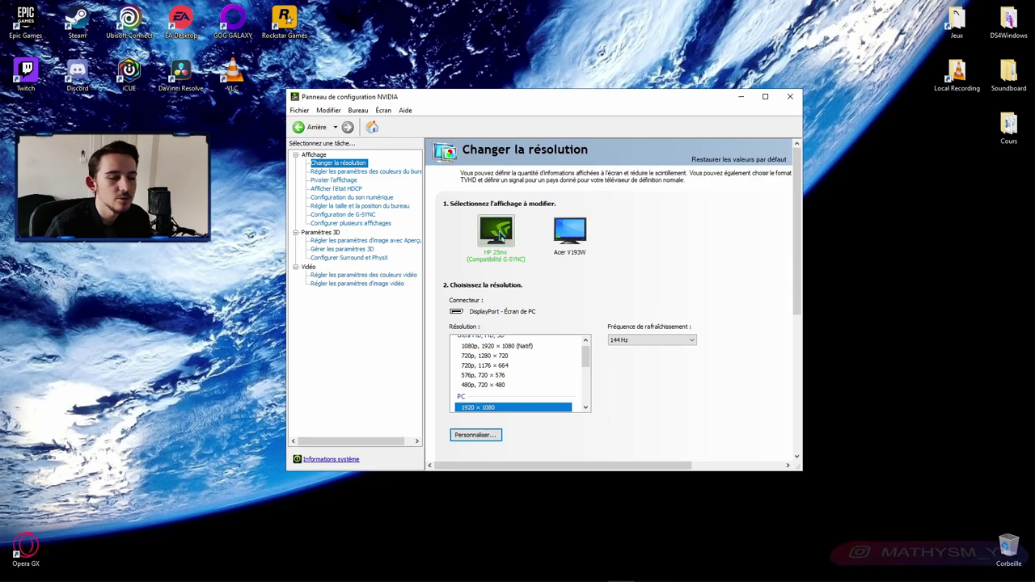
pyautogui.click(515, 229)
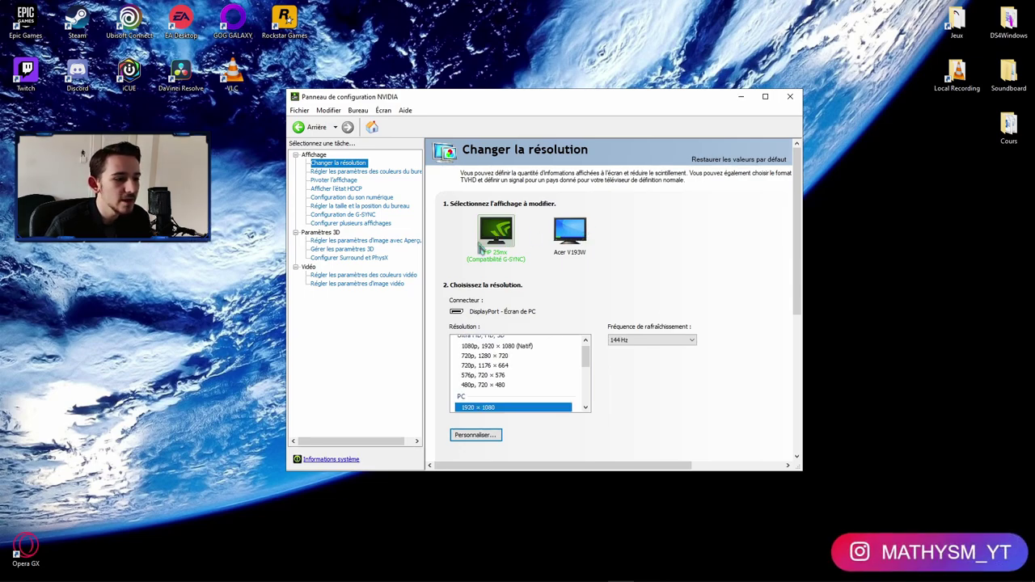
pyautogui.scroll(-2, 587, 359)
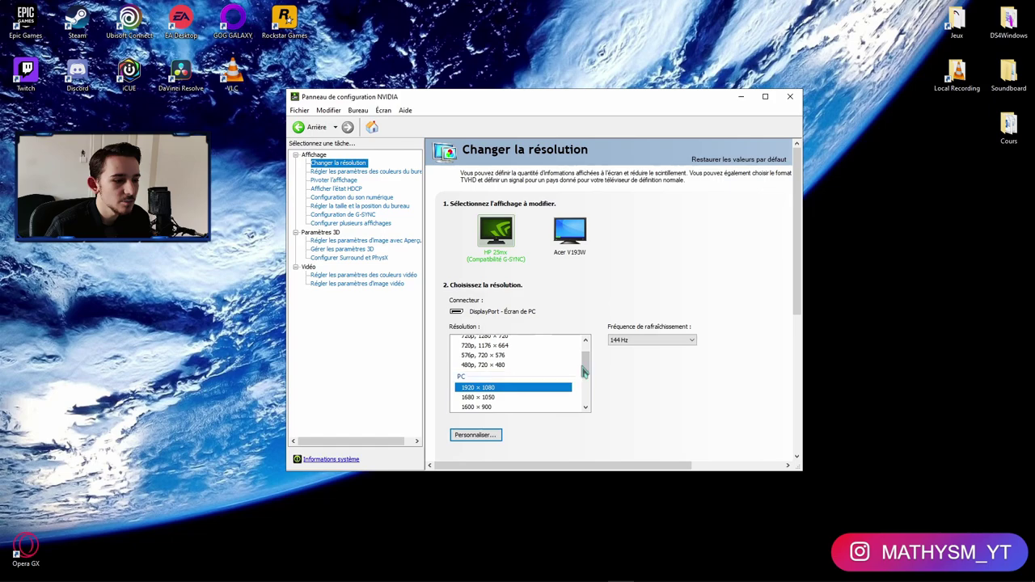
pyautogui.scroll(2, 588, 355)
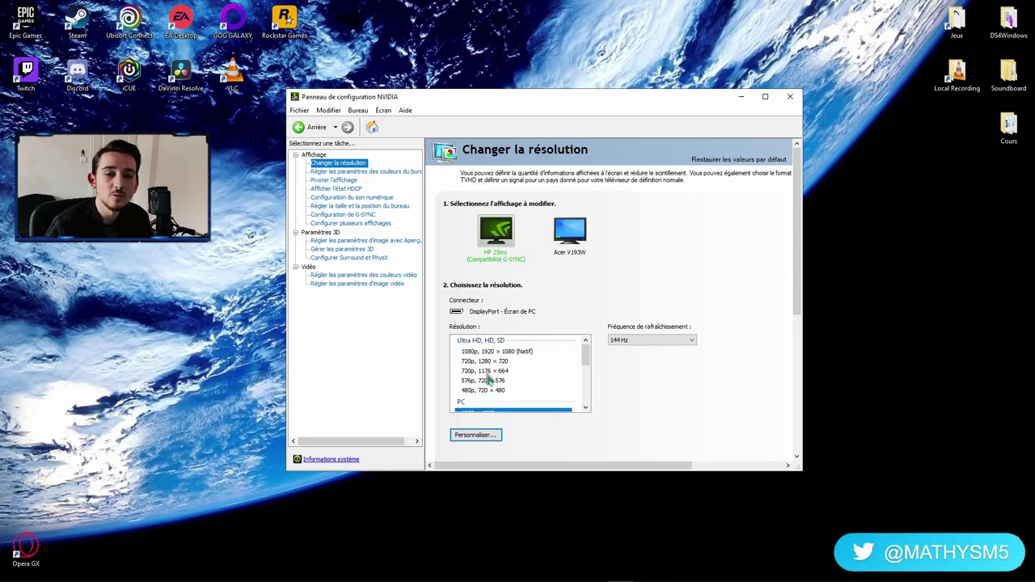
pyautogui.scroll(-2, 465, 379)
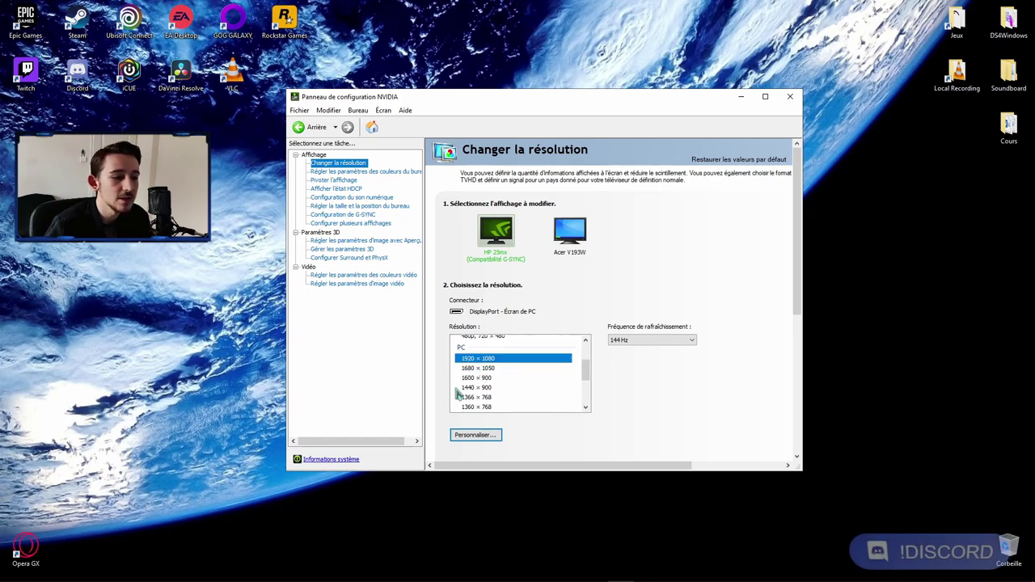
pyautogui.click(619, 340)
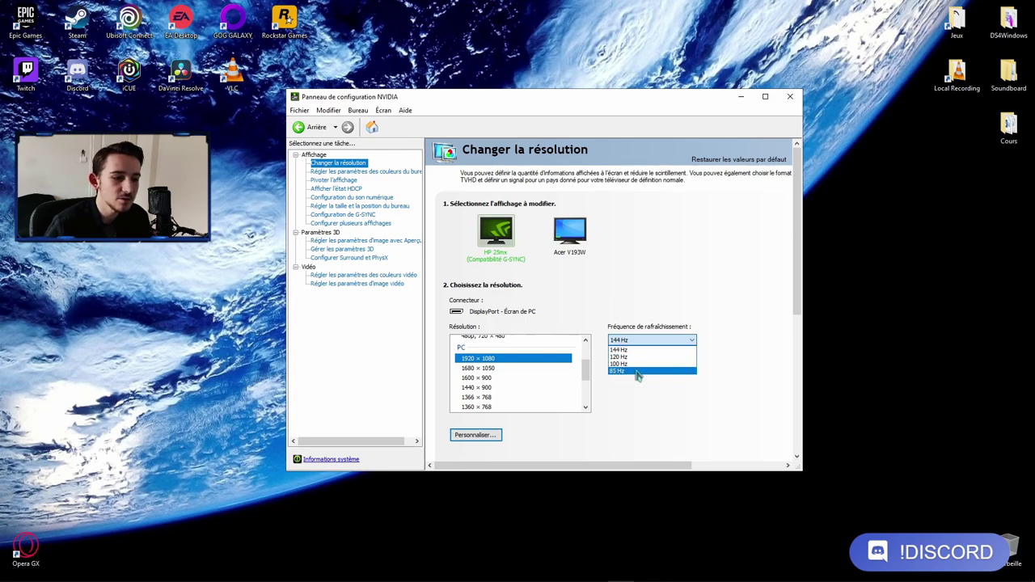
pyautogui.click(634, 349)
pyautogui.click(500, 361)
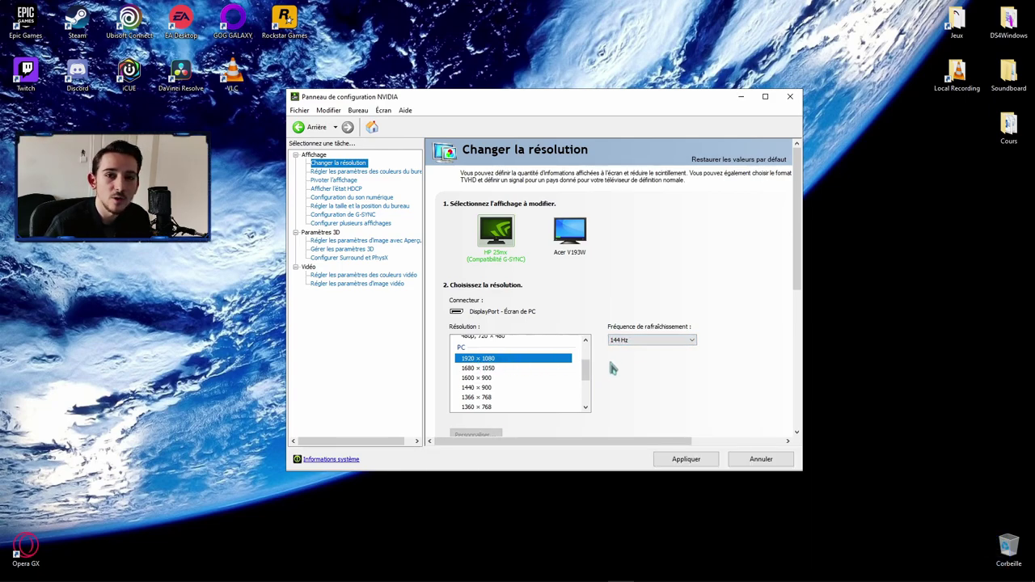
pyautogui.click(565, 249)
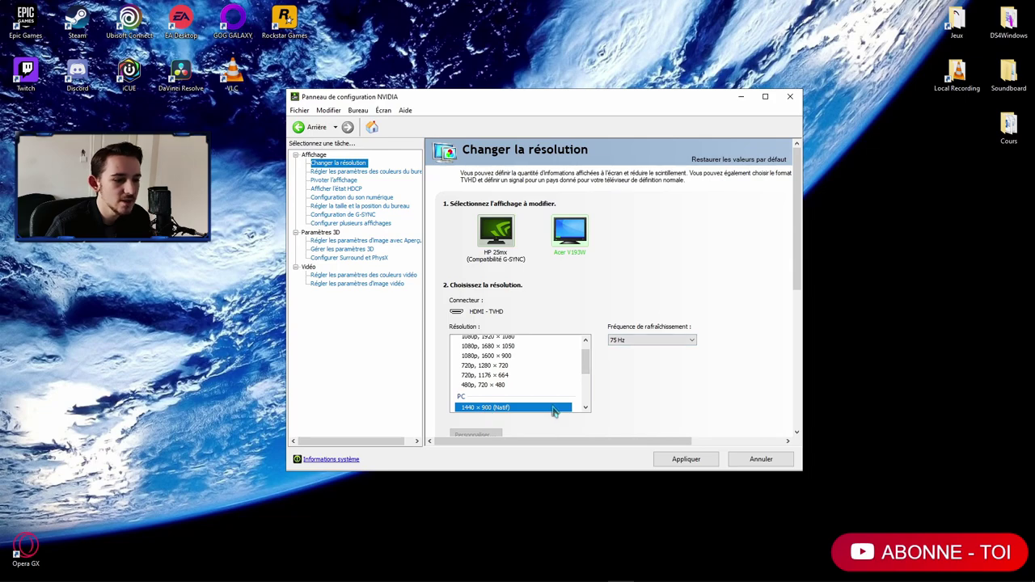
# Step: Lower the Acer V193W's desktop brightness (Luminosité) to 42%, apply the colour change and keep it
pyautogui.click(400, 173)
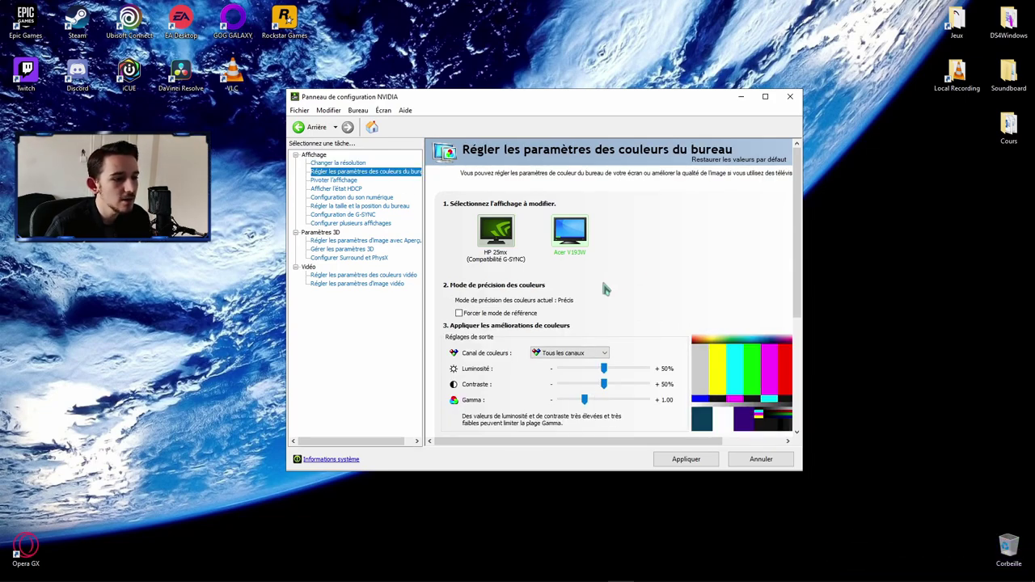
pyautogui.click(565, 238)
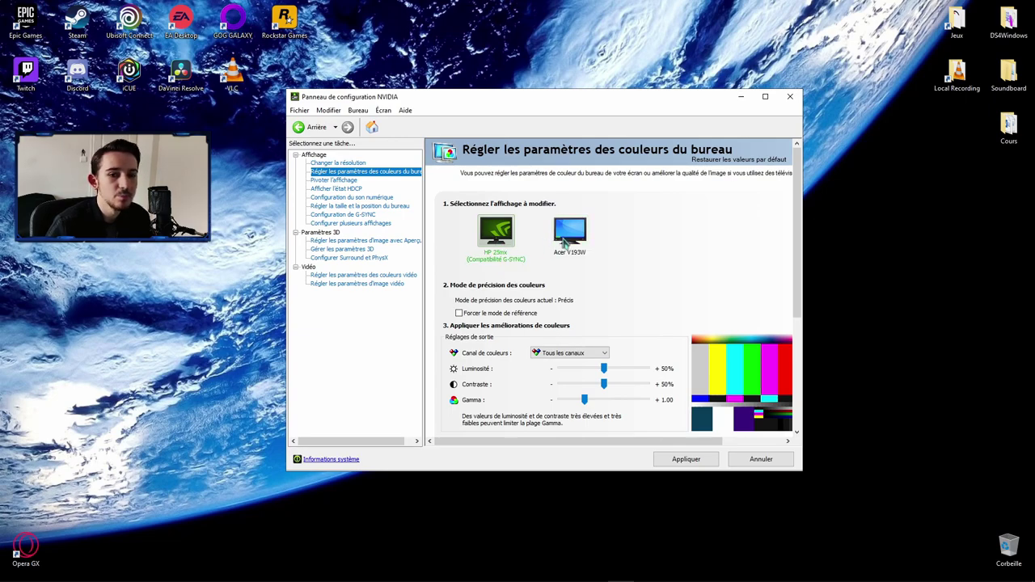
pyautogui.moveTo(604, 368); pyautogui.dragTo(597, 373)
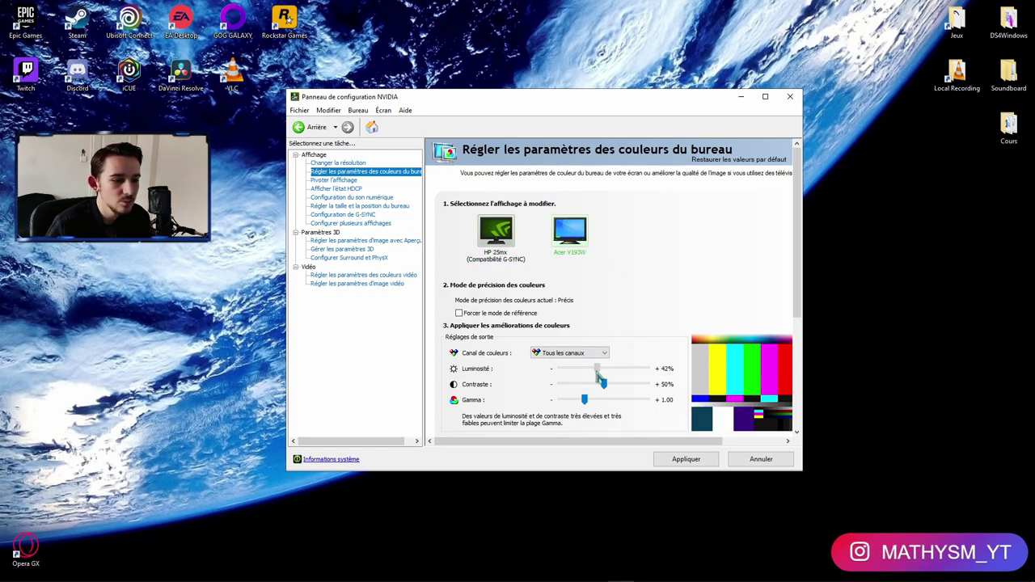
pyautogui.click(686, 458)
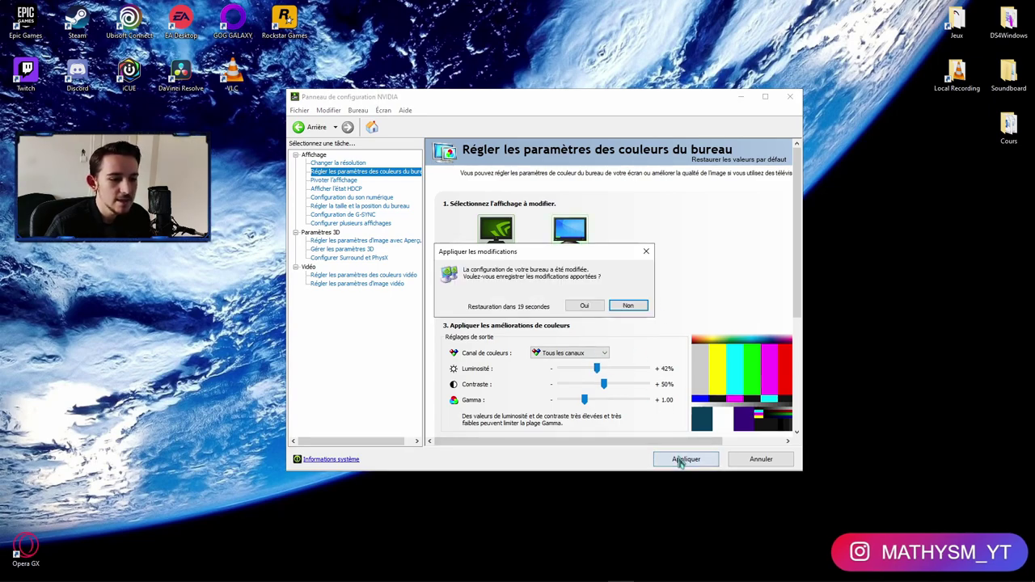
pyautogui.click(587, 305)
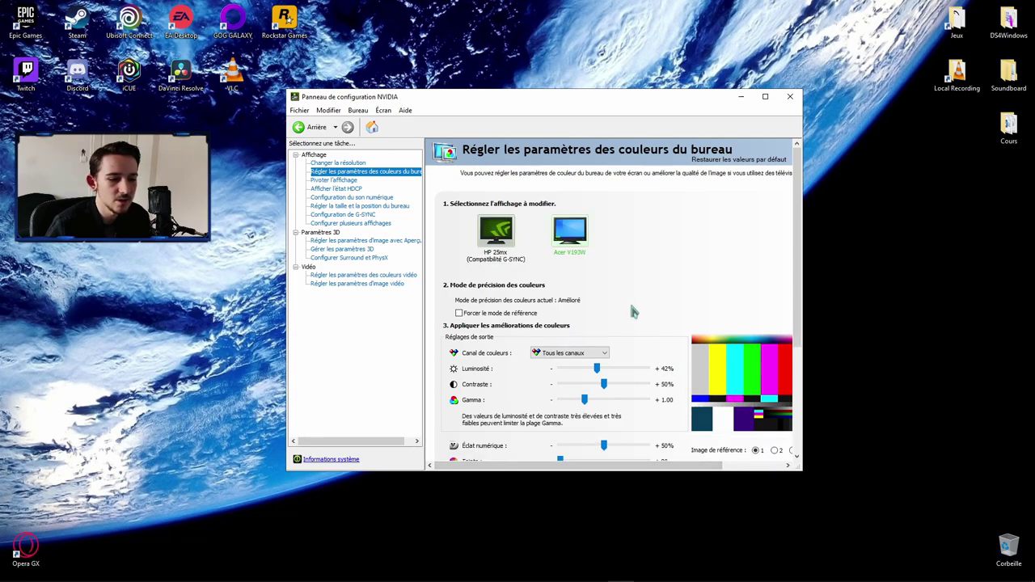
pyautogui.scroll(-1, 647, 303)
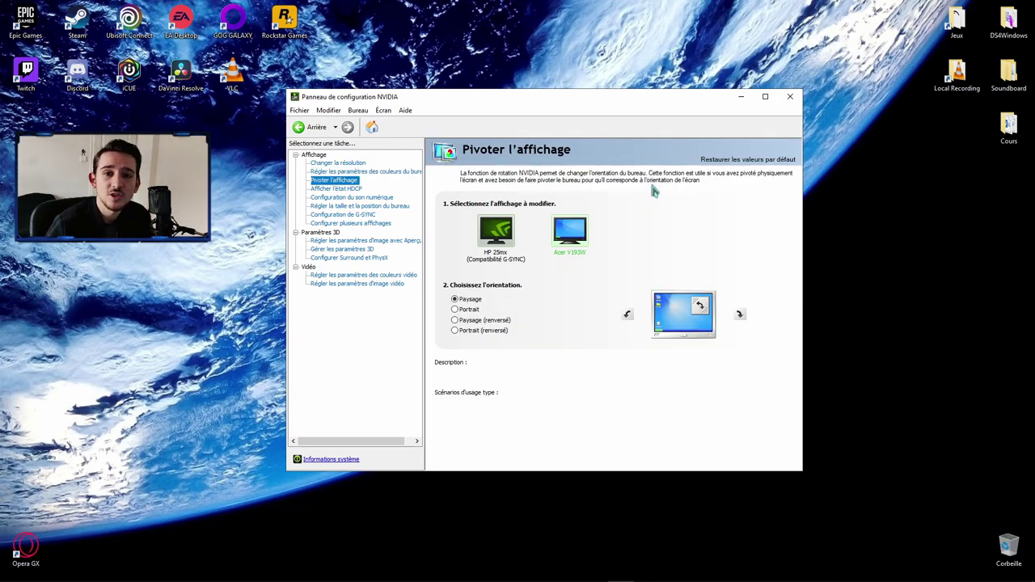
# Step: View the HDCP status, then set the HDMI output to "Désactiver l'audio" in the digital sound configuration and apply it
pyautogui.click(336, 188)
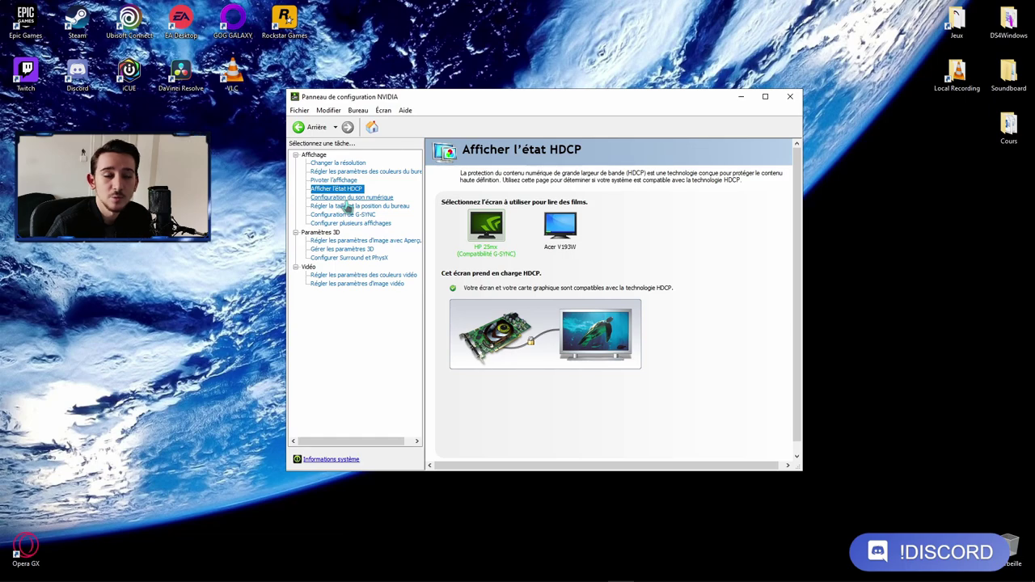
pyautogui.click(349, 197)
pyautogui.click(589, 245)
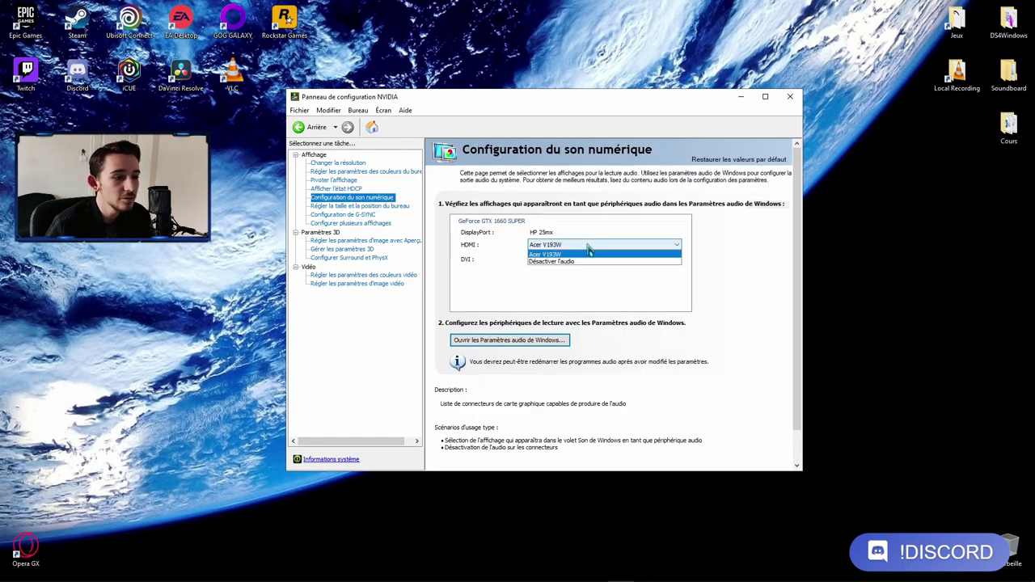
pyautogui.click(574, 261)
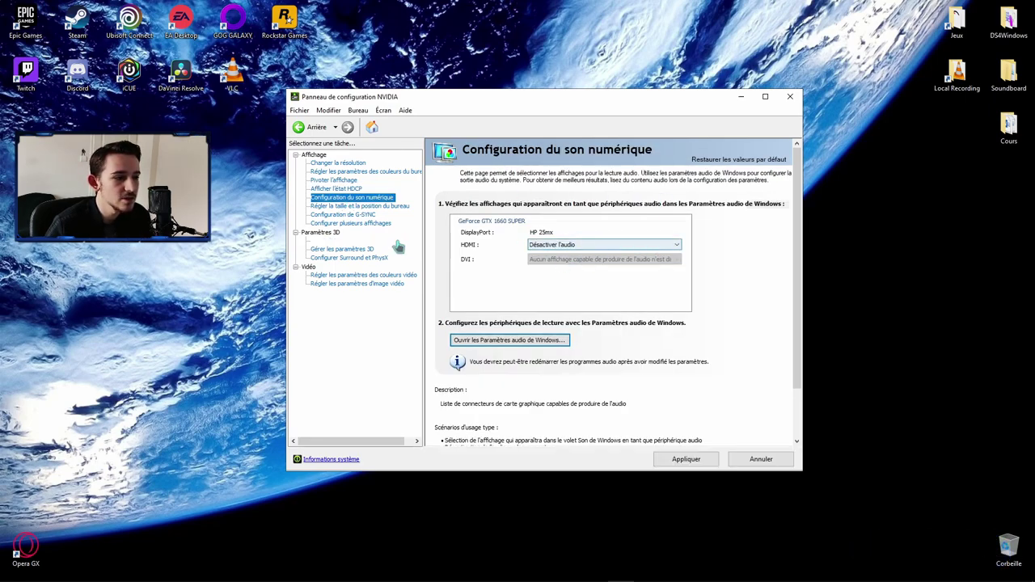
pyautogui.click(685, 460)
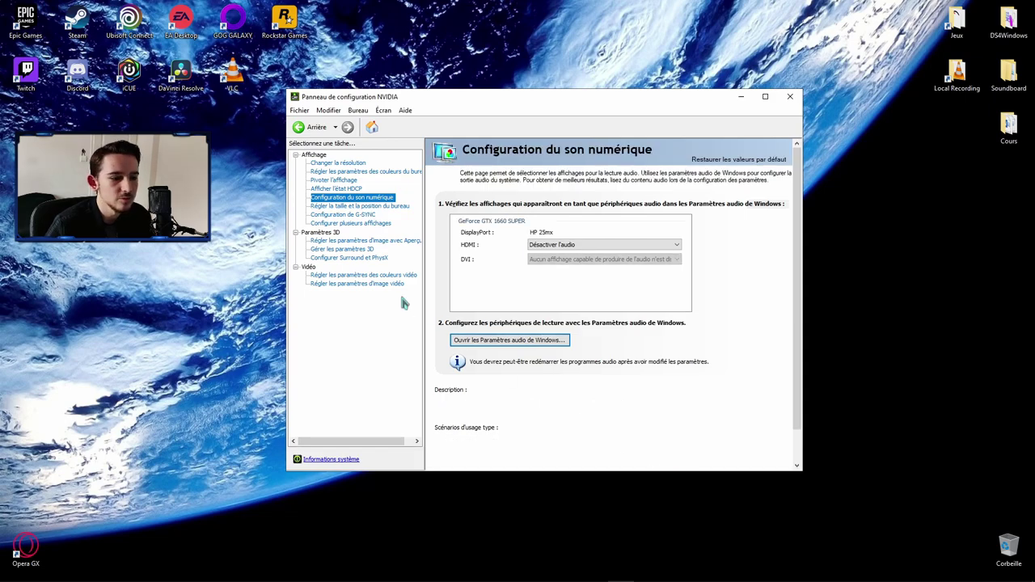
# Step: Set the Acer V193W's scaling to "Processeur graphique", enable overriding the scaling mode set by games and programs, and keep the applied changes
pyautogui.click(360, 207)
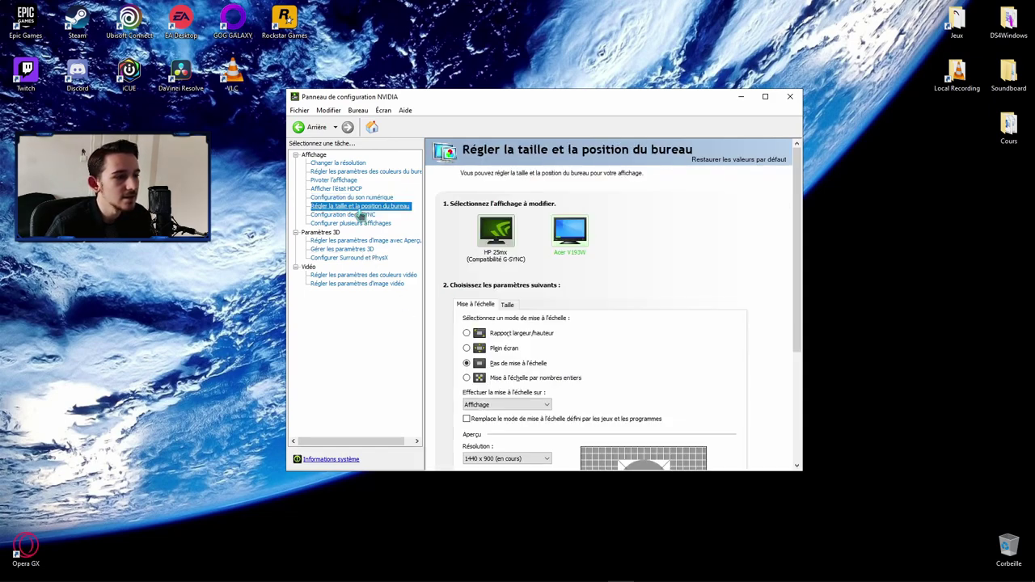
pyautogui.scroll(-1, 657, 321)
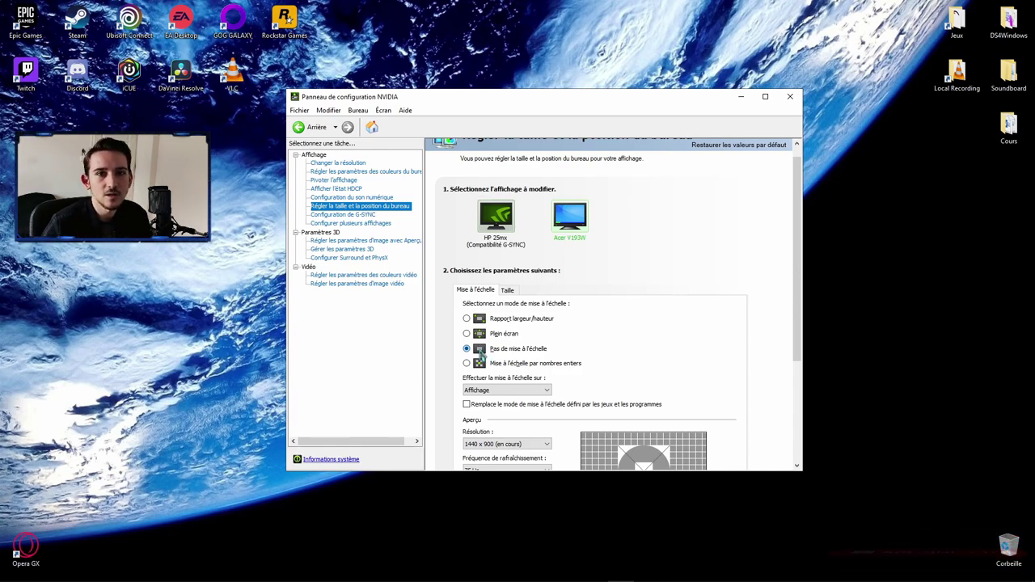
pyautogui.click(515, 390)
pyautogui.click(513, 402)
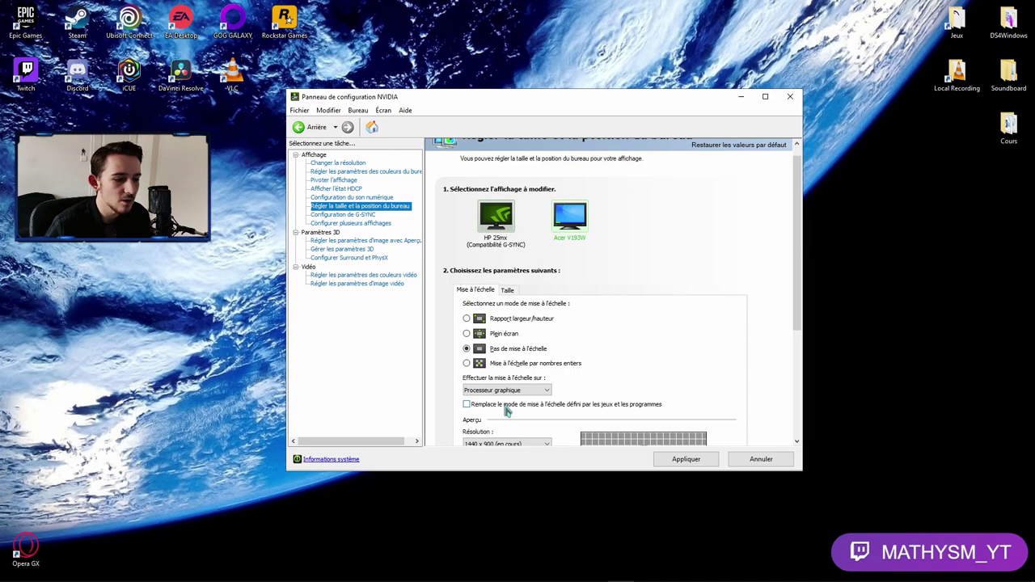
pyautogui.click(688, 460)
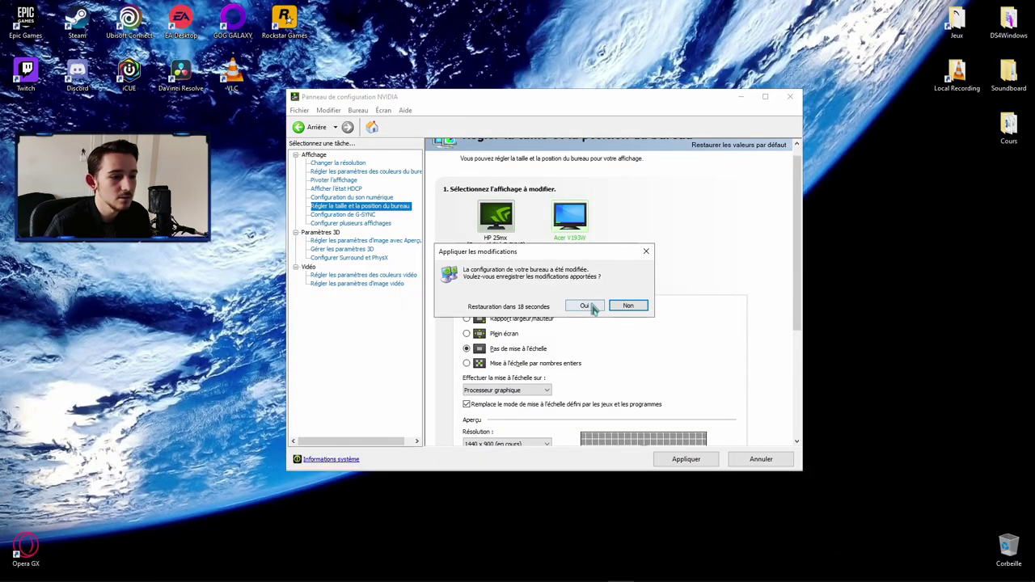
pyautogui.click(599, 306)
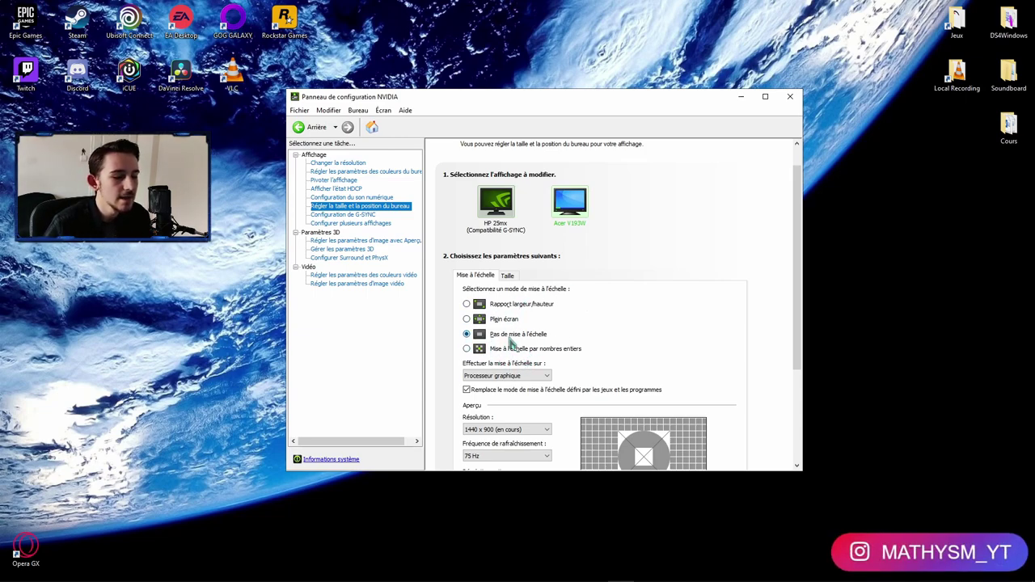
# Step: For the HP 25mx, enable overriding the scaling mode of games and programs, perform scaling on "Processeur graphique" and apply
pyautogui.scroll(-1, 509, 343)
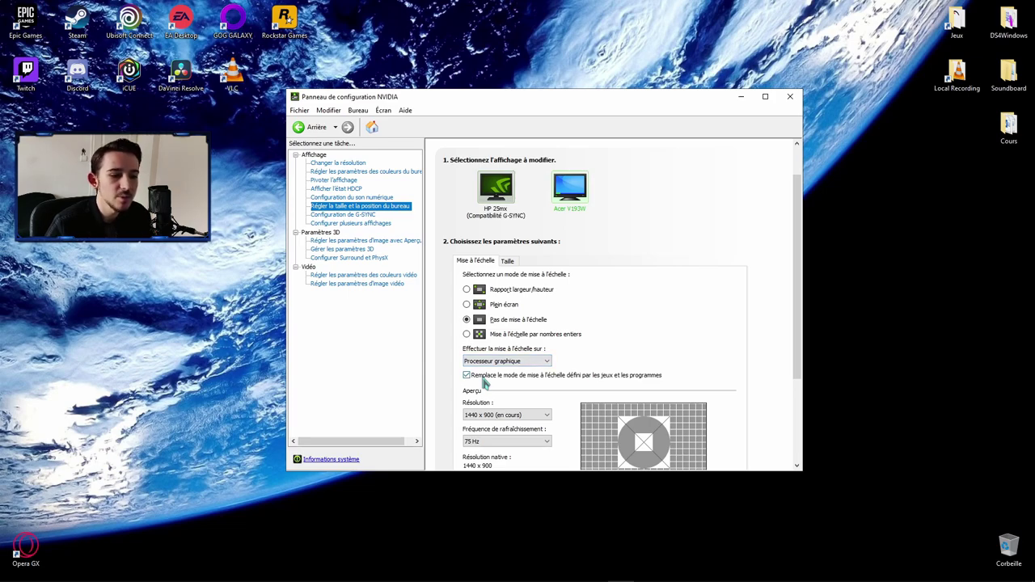
pyautogui.click(509, 189)
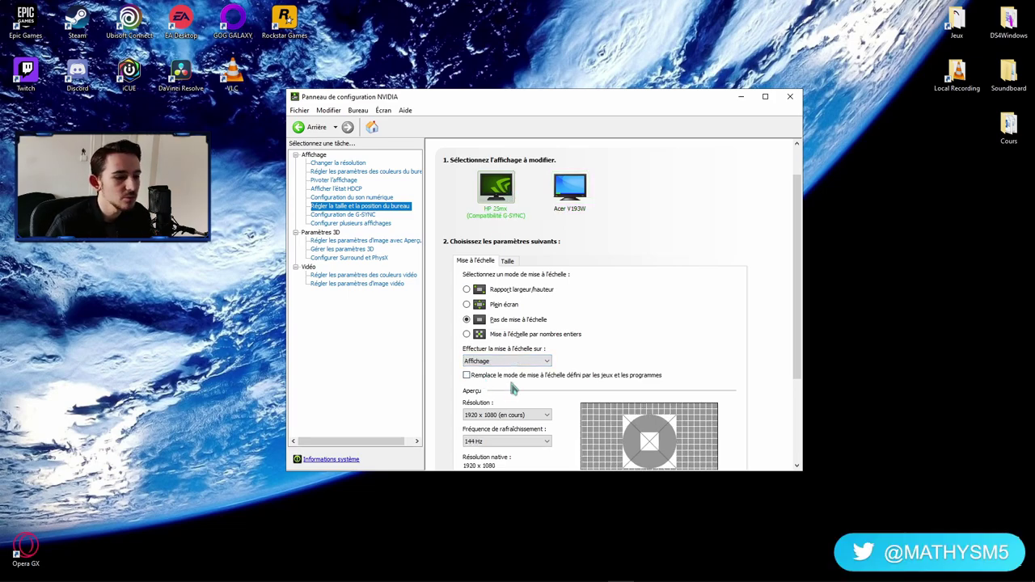
pyautogui.click(467, 375)
pyautogui.click(507, 360)
pyautogui.click(497, 379)
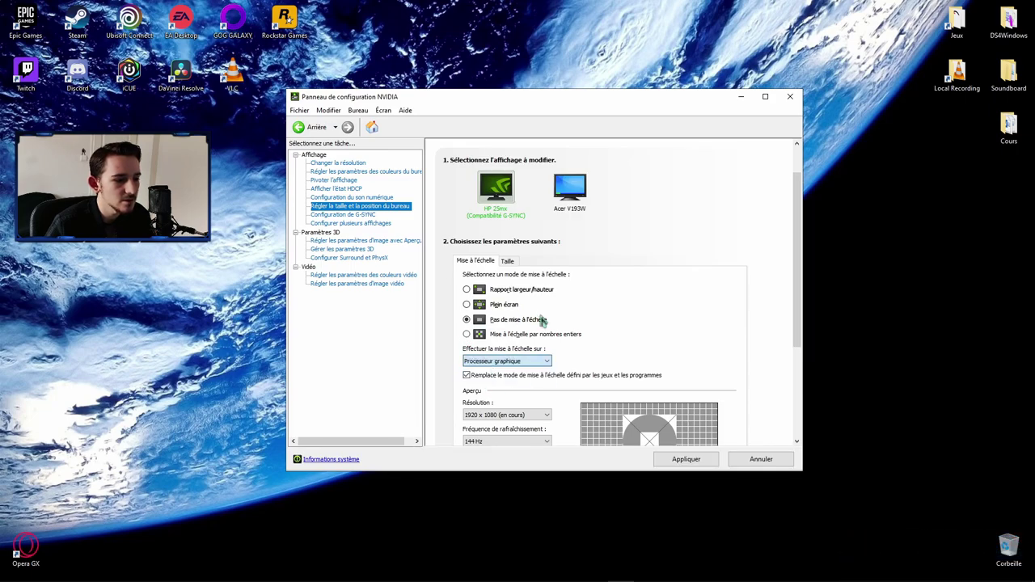
pyautogui.click(681, 459)
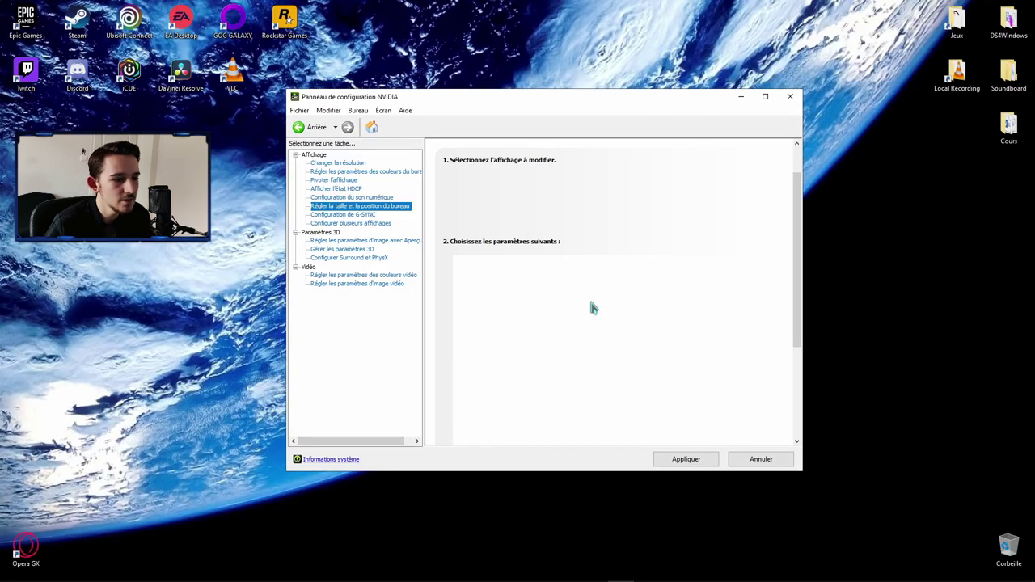
# Step: Disable G-SYNC compatibility in the G-SYNC configuration, apply the change and keep it
pyautogui.click(359, 216)
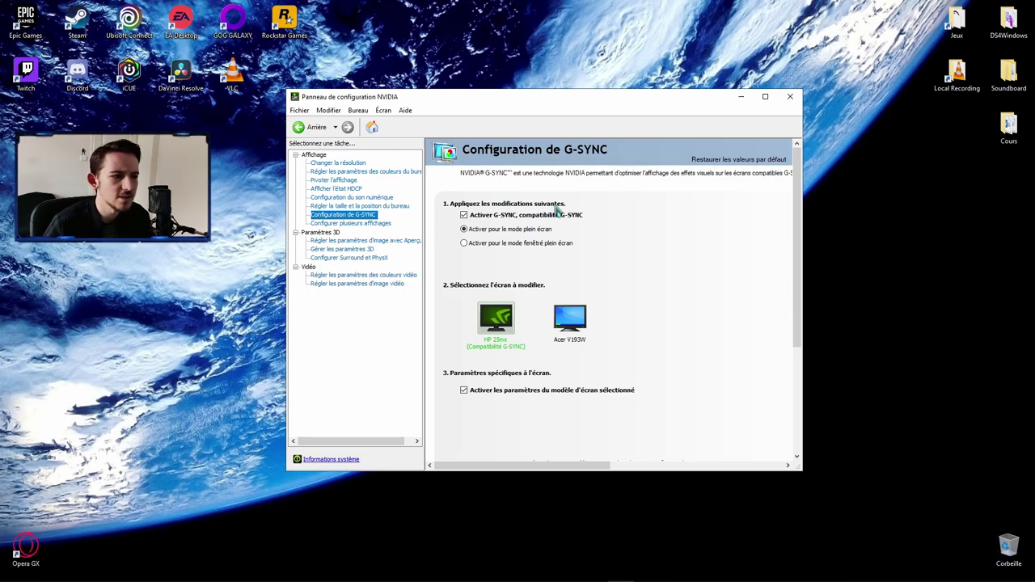
pyautogui.click(464, 216)
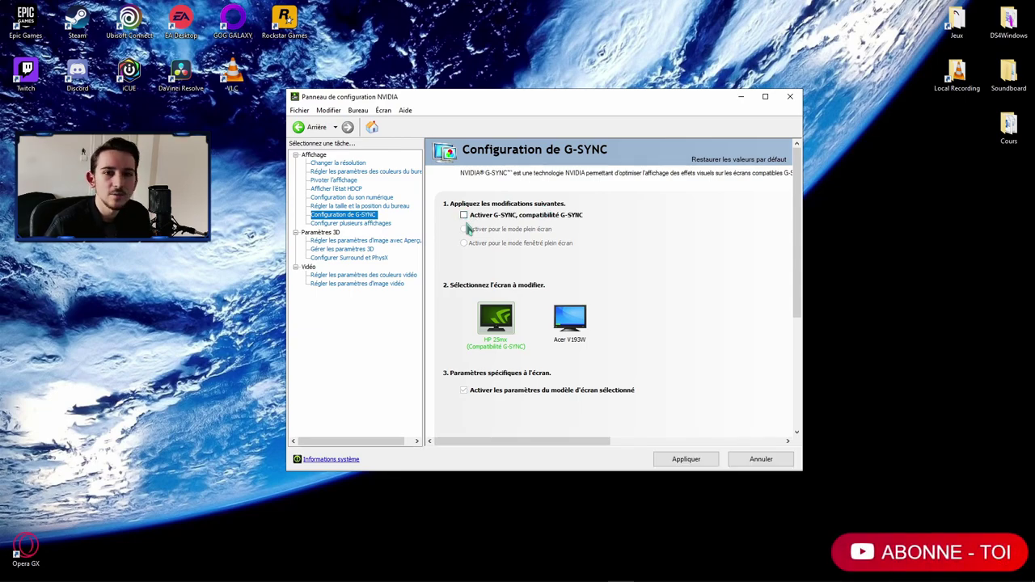
pyautogui.click(694, 459)
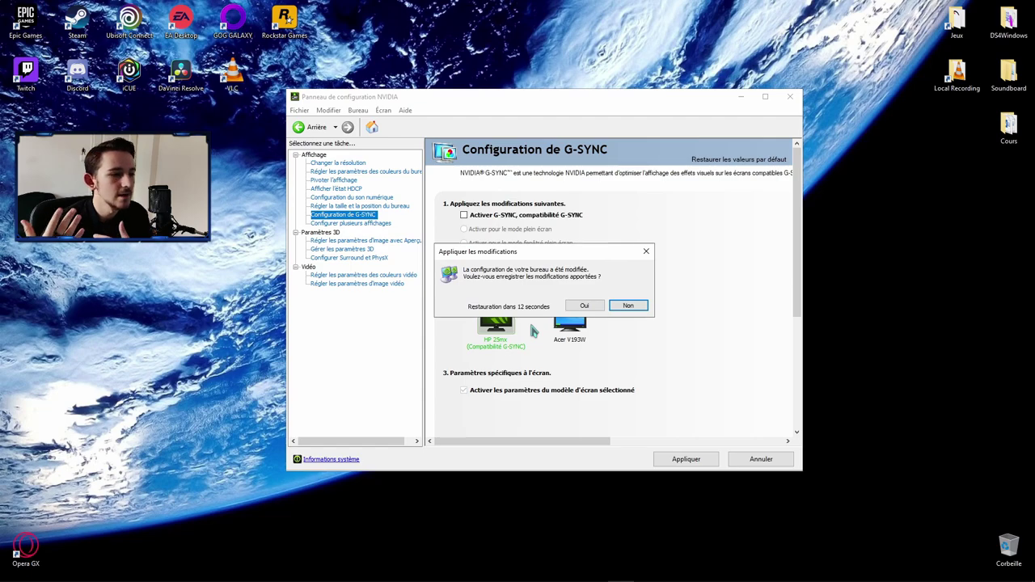
pyautogui.click(578, 306)
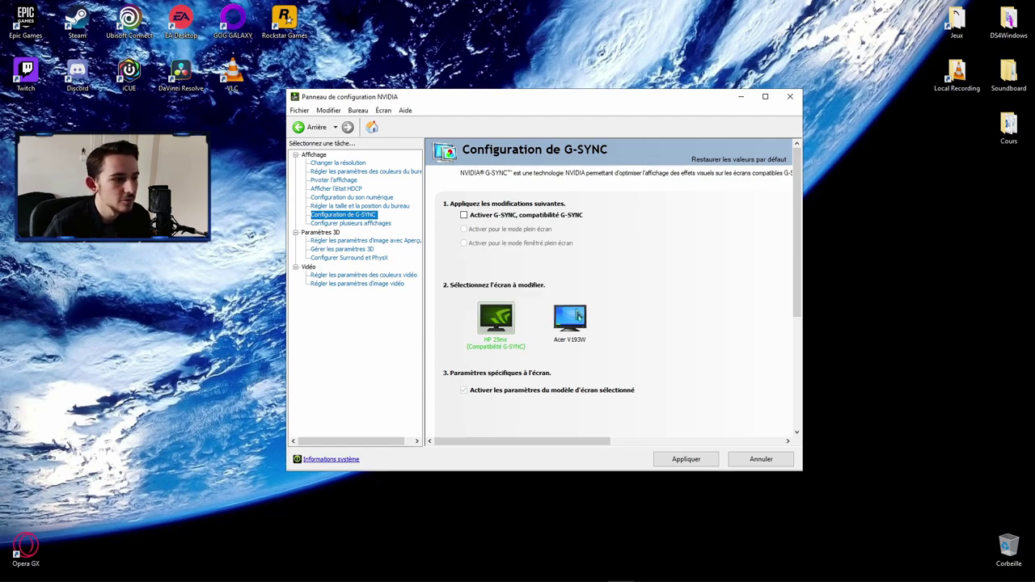
# Step: Set the previewed image settings' own preference to "Performances" and apply, then switch to "Utiliser les paramètres d'image 3D avancés" and apply
pyautogui.click(356, 223)
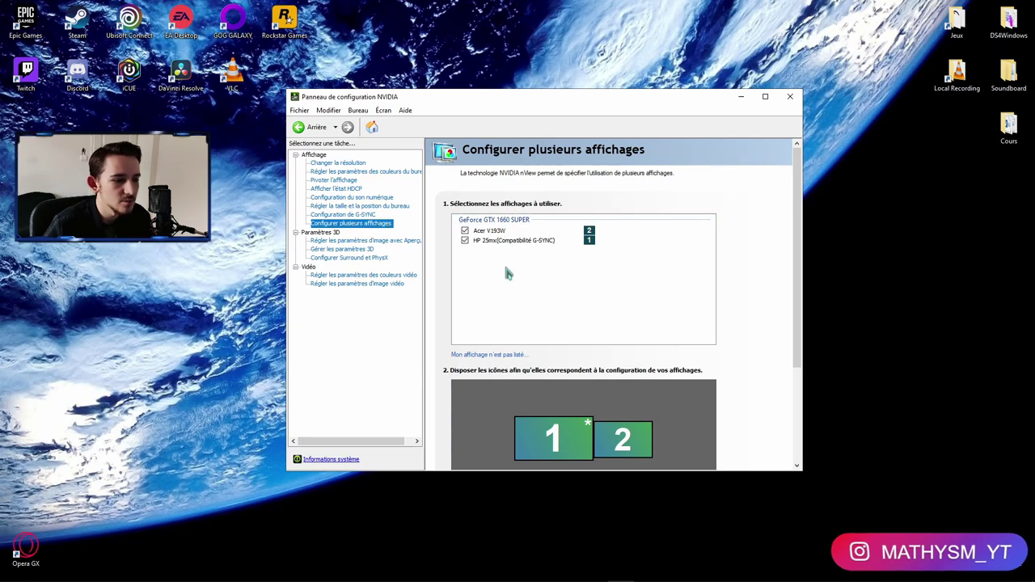
pyautogui.click(360, 240)
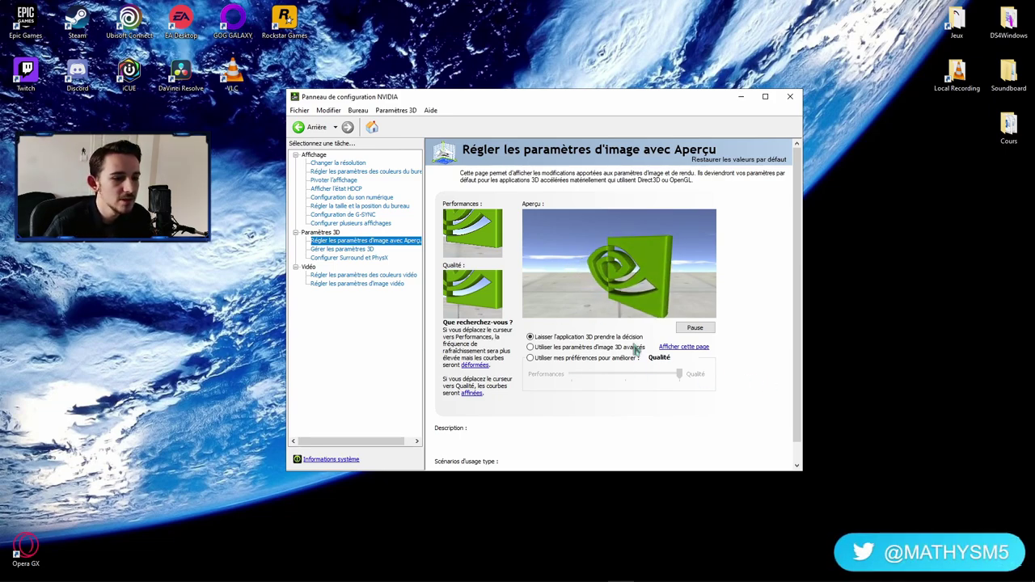
pyautogui.click(538, 358)
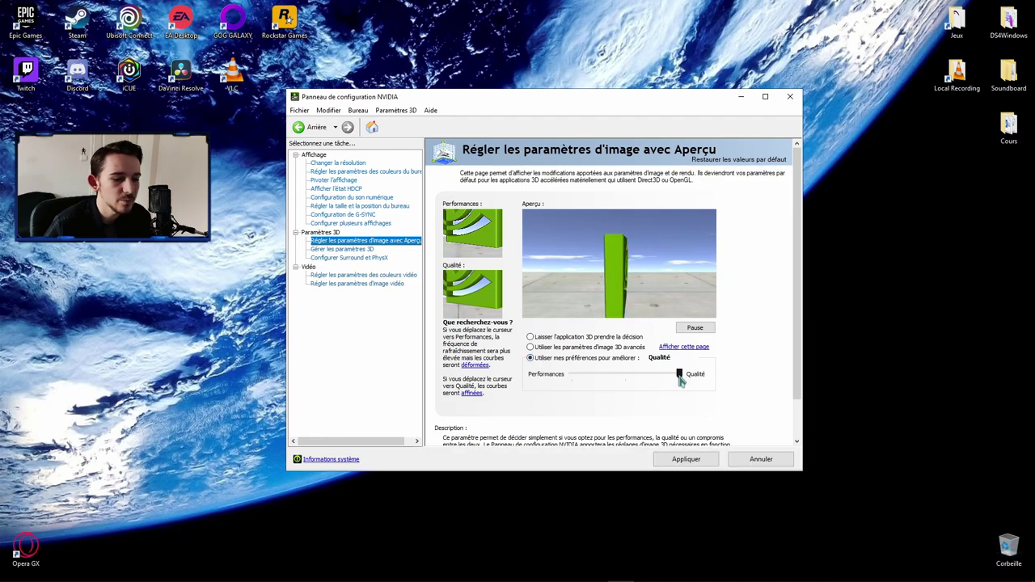
pyautogui.moveTo(679, 376); pyautogui.dragTo(563, 378)
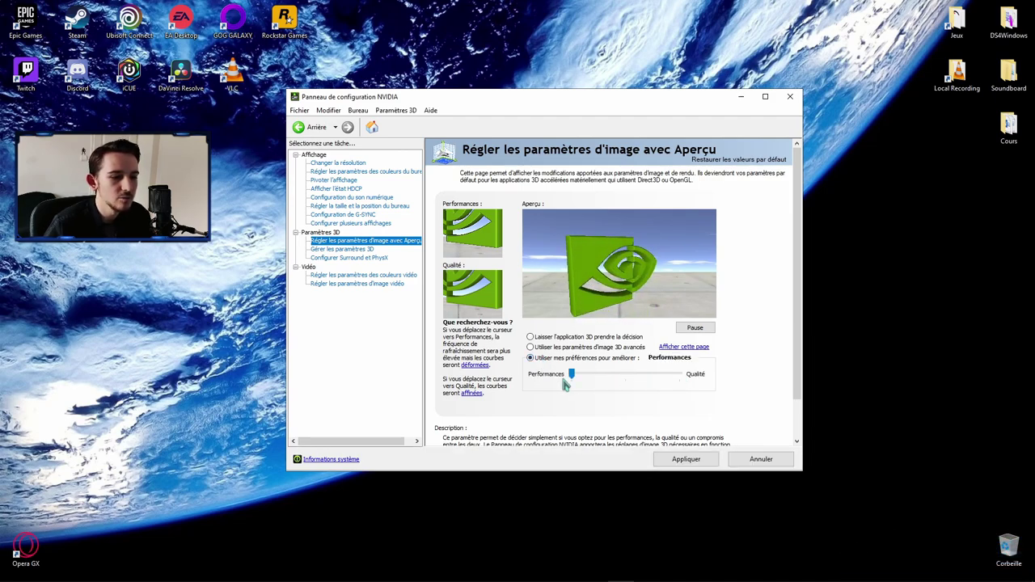
pyautogui.click(685, 459)
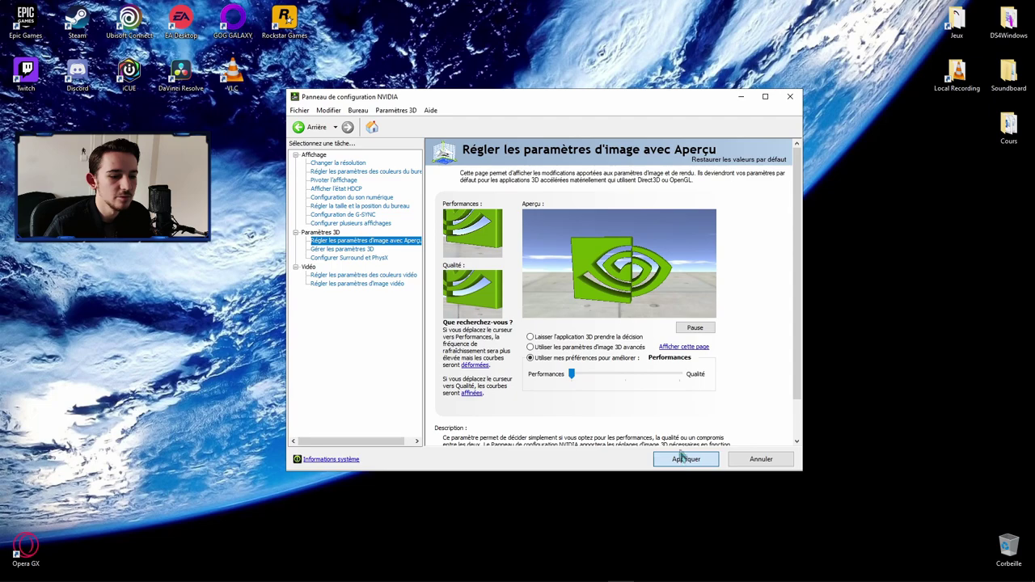
pyautogui.click(531, 347)
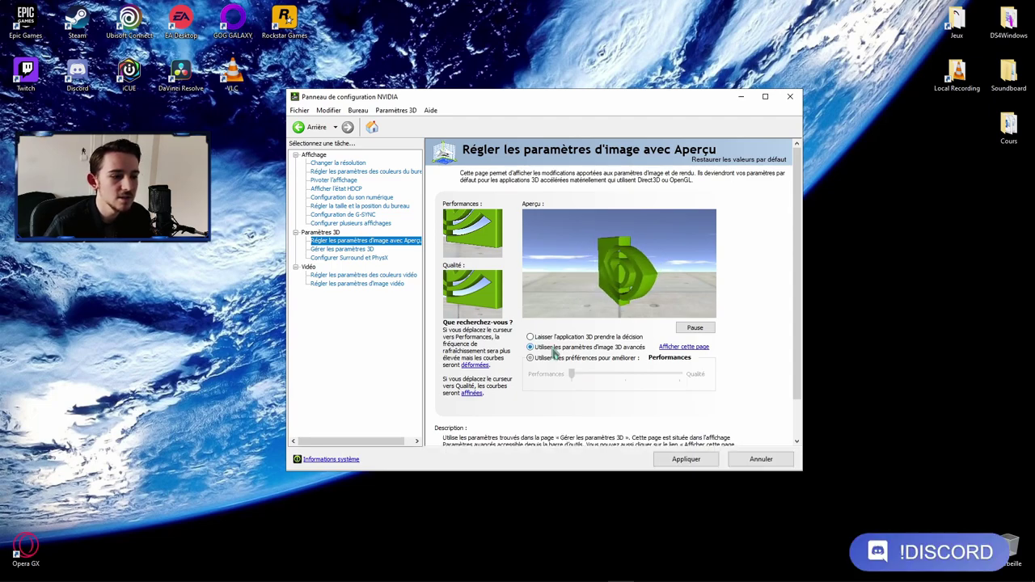
pyautogui.click(684, 459)
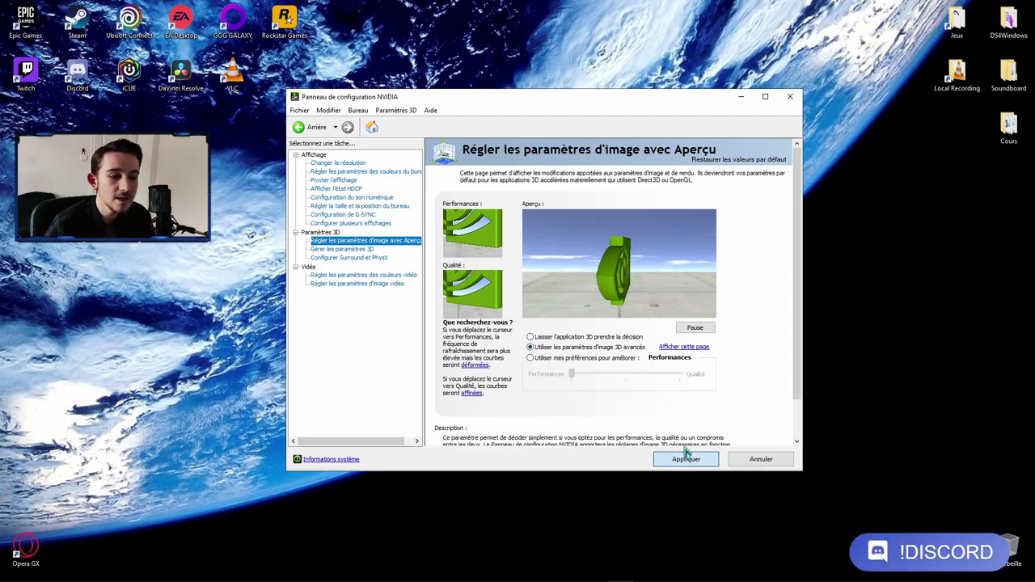
# Step: In the global 3D settings, set "Anticrénelage - correction gamma" to "Désactivé"
pyautogui.click(342, 249)
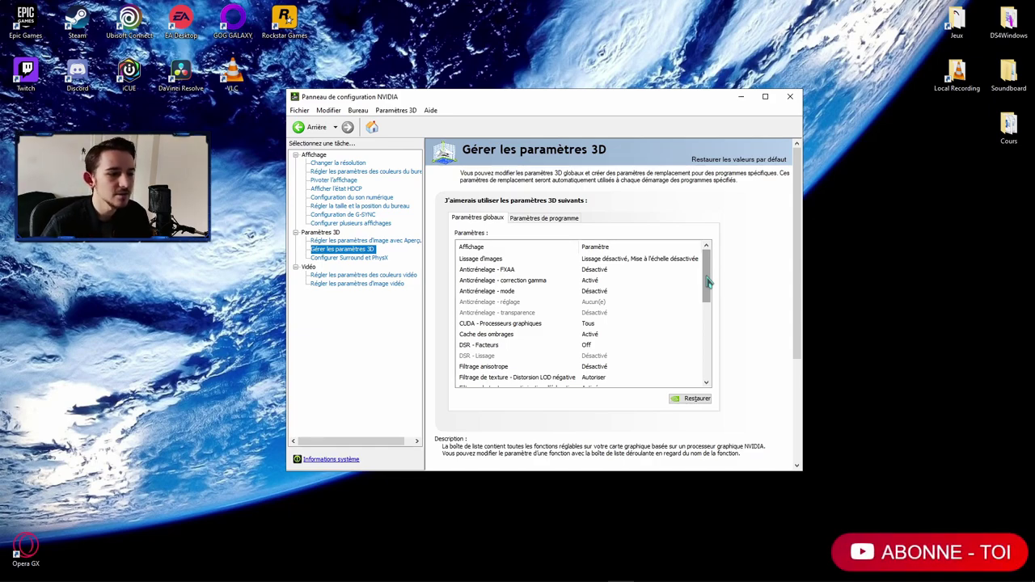
pyautogui.click(639, 259)
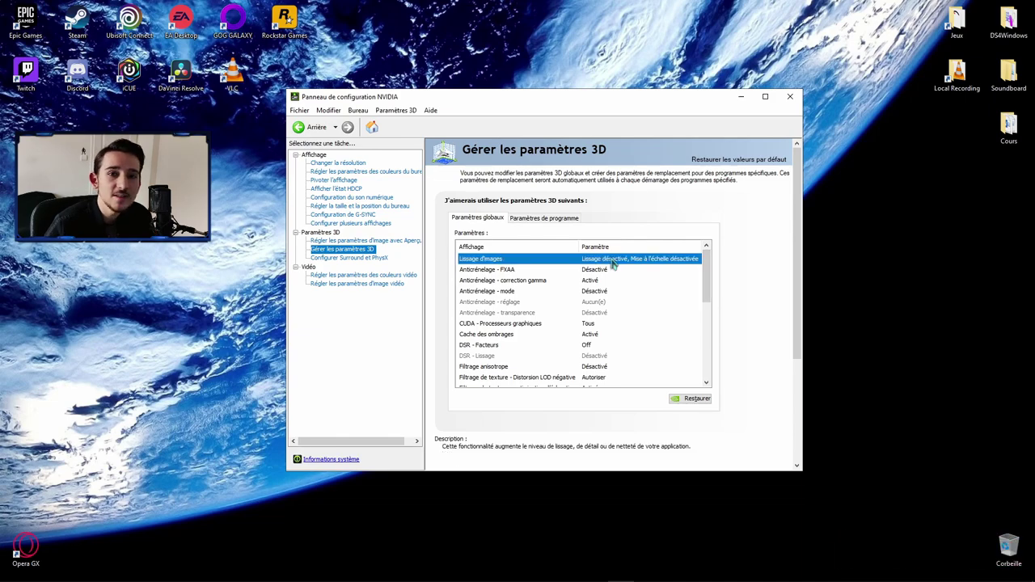
pyautogui.click(697, 258)
pyautogui.scroll(-1, 712, 275)
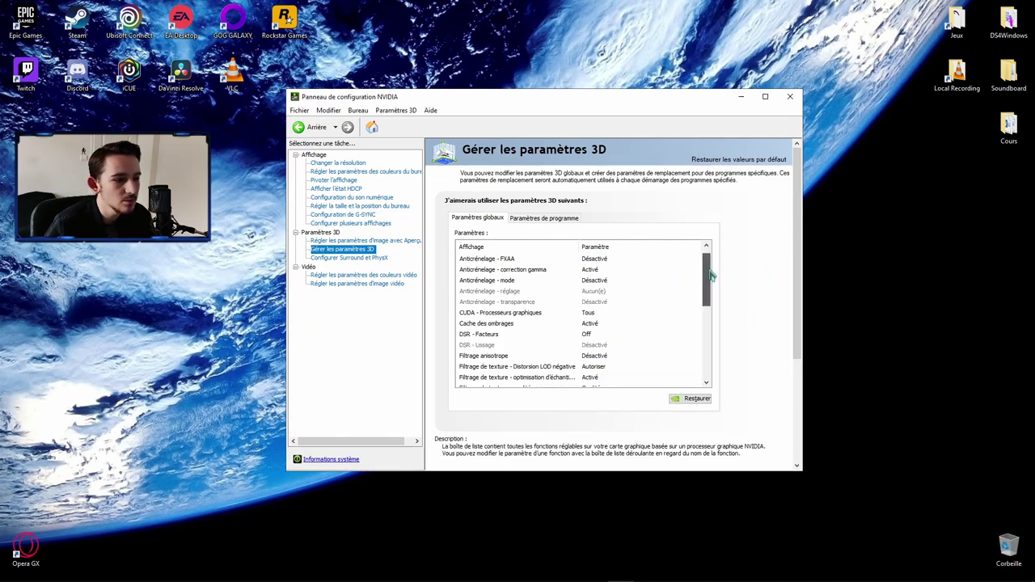
pyautogui.click(594, 273)
pyautogui.click(593, 275)
pyautogui.click(605, 287)
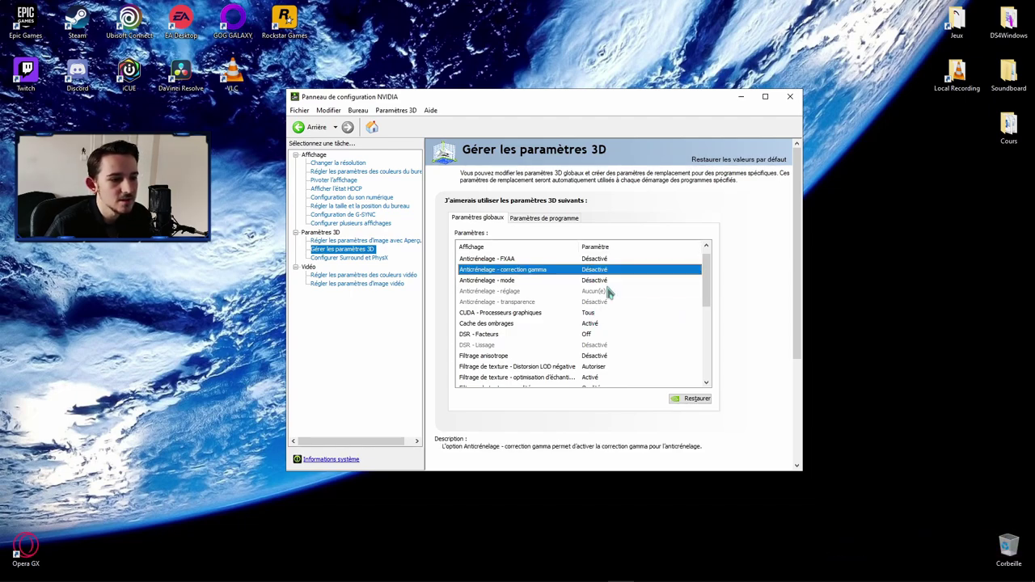
pyautogui.scroll(1, 703, 280)
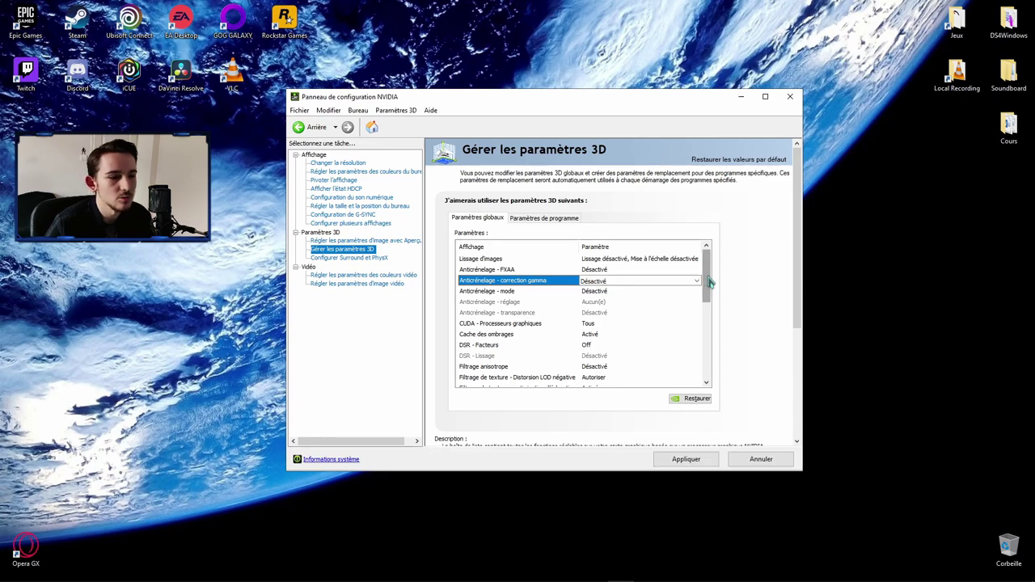
# Step: Read the description of "Cache des ombrages" and set that global 3D setting to "Désactivé"
pyautogui.moveTo(709, 281); pyautogui.dragTo(708, 299)
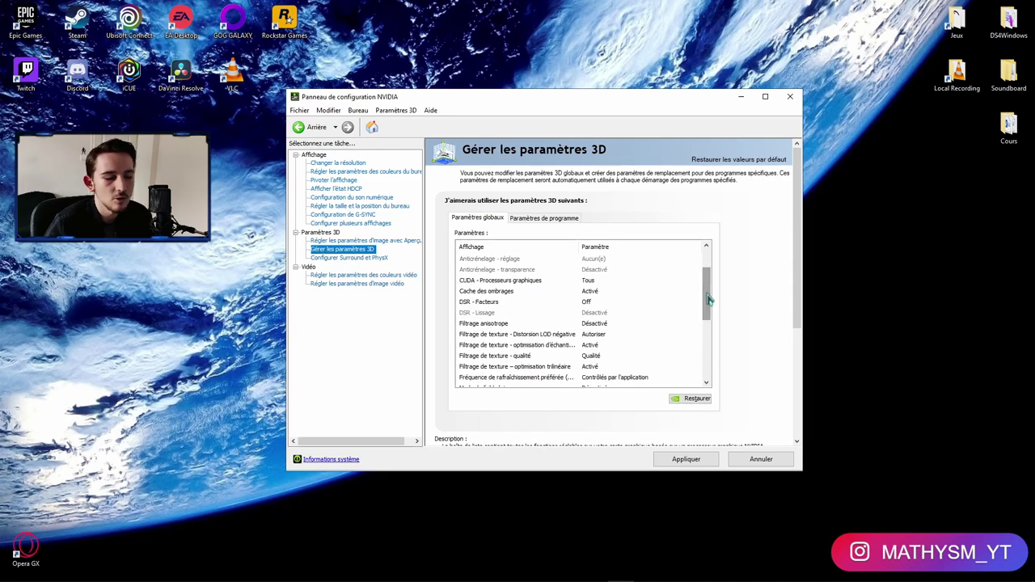
pyautogui.click(531, 293)
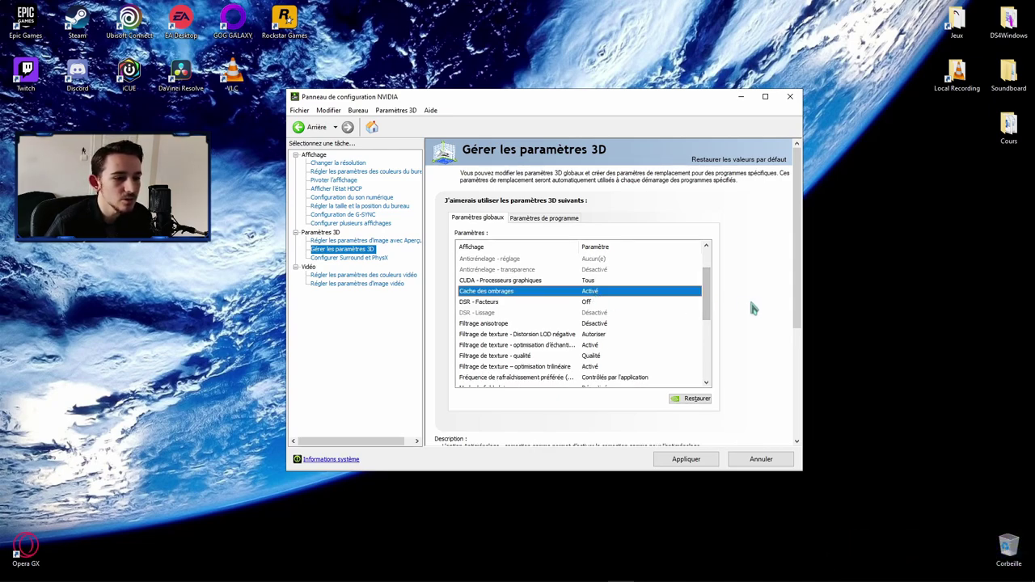
pyautogui.scroll(-1, 768, 289)
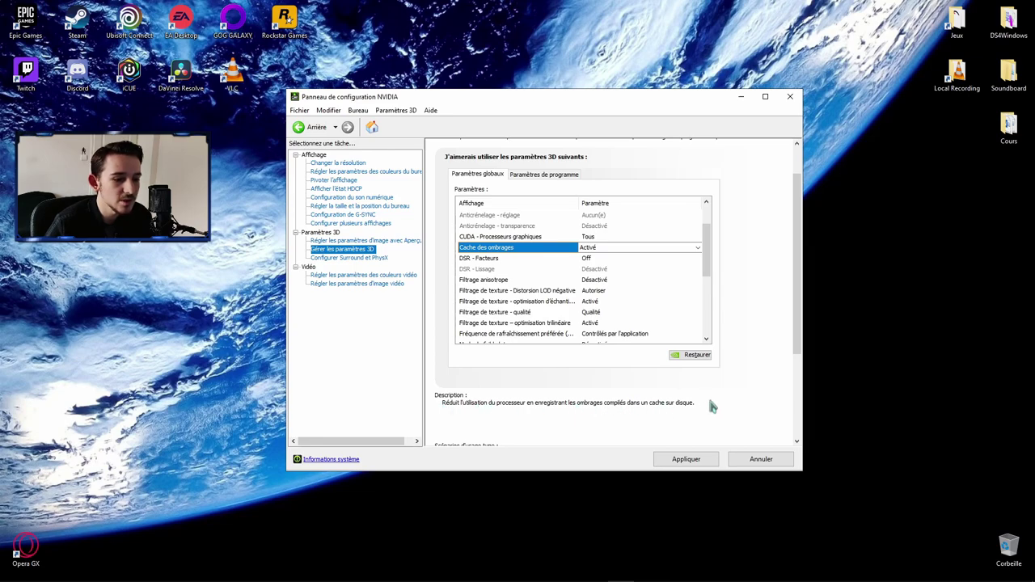
pyautogui.scroll(1, 800, 307)
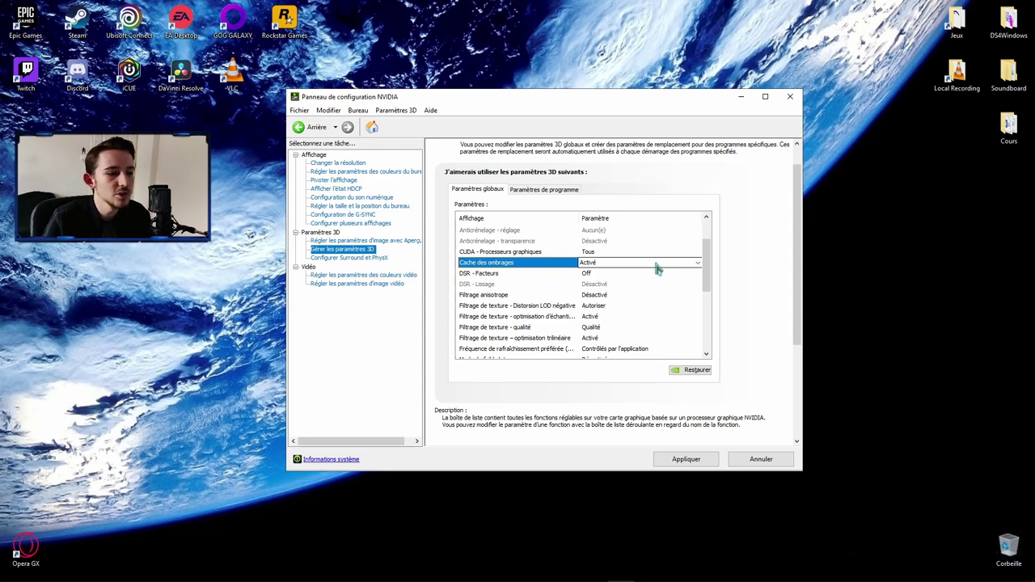
pyautogui.click(657, 268)
pyautogui.click(653, 280)
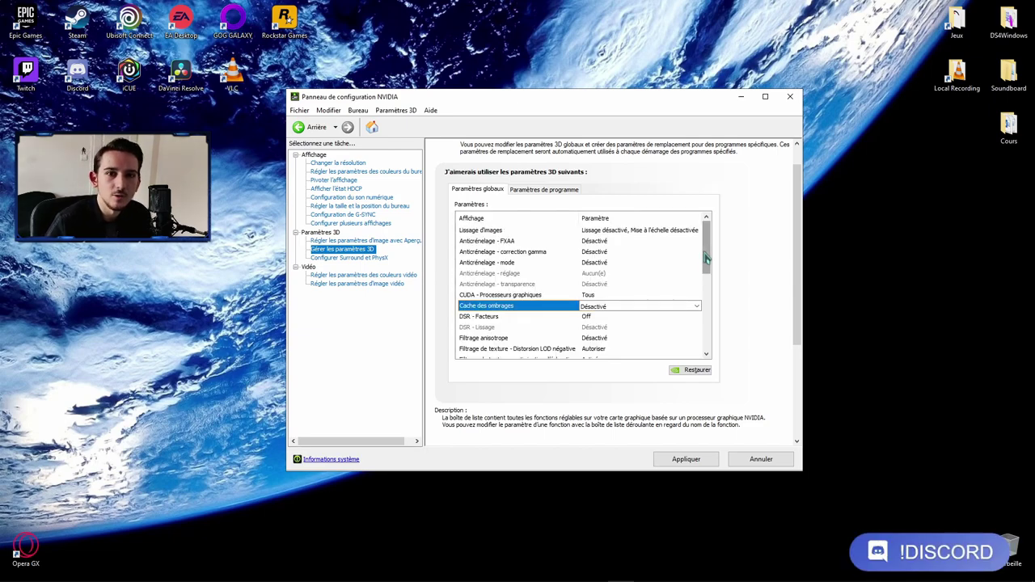
# Step: Set "Filtrage de texture - qualité" to "Hautes performances" in the global 3D settings
pyautogui.scroll(-2, 598, 271)
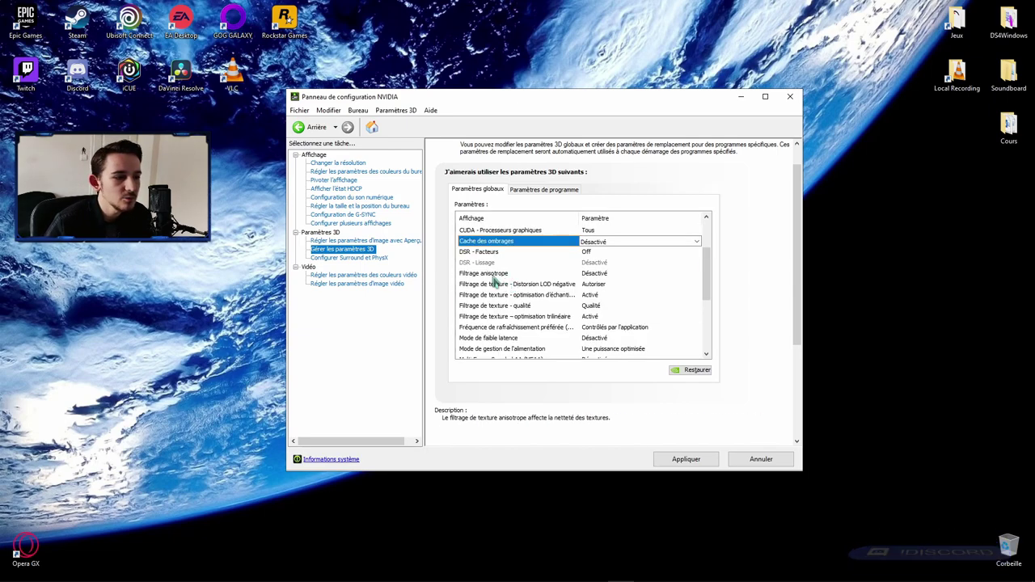
pyautogui.click(602, 308)
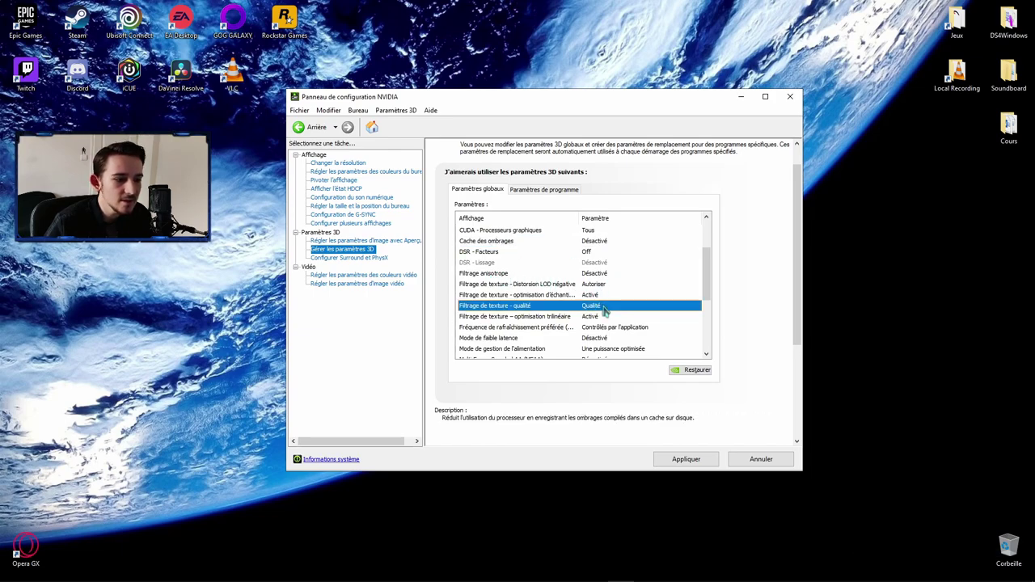
pyautogui.click(605, 308)
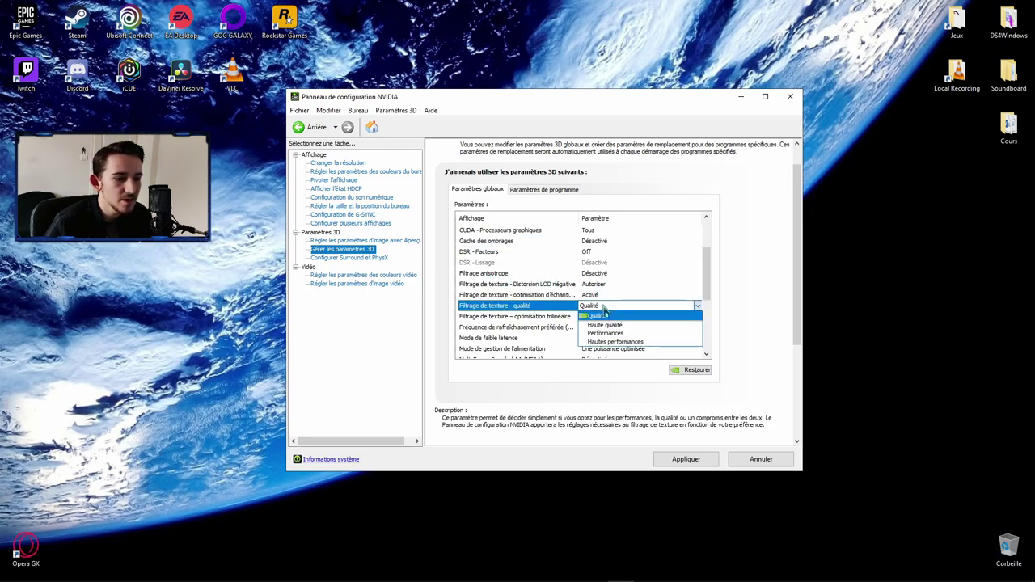
pyautogui.click(642, 344)
# Step: Set the preferred refresh rate ("Fréquence de rafraîchissement préférée") to "La plus élevée" in the global 3D settings
pyautogui.scroll(-1, 709, 260)
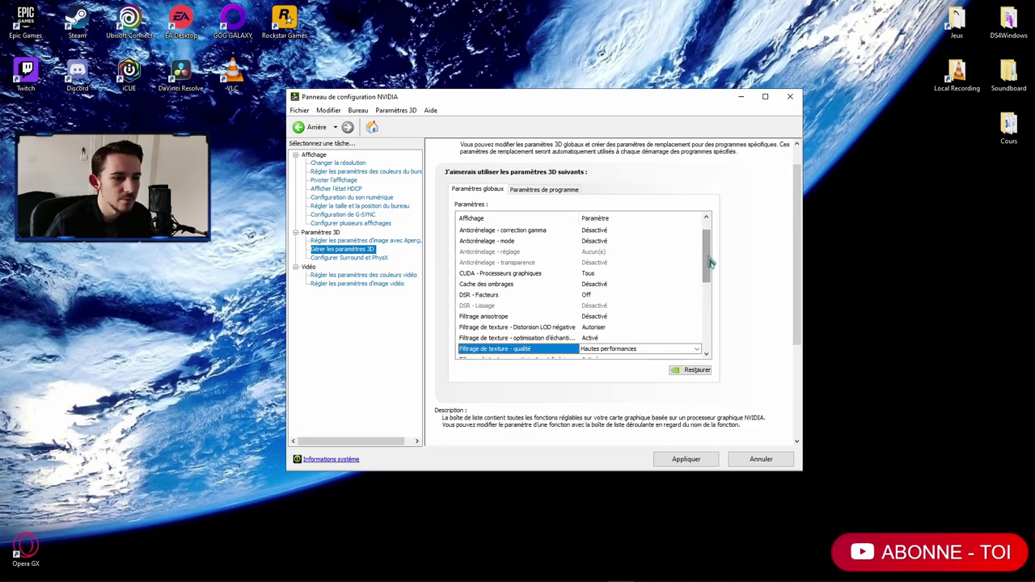
pyautogui.scroll(-3, 709, 260)
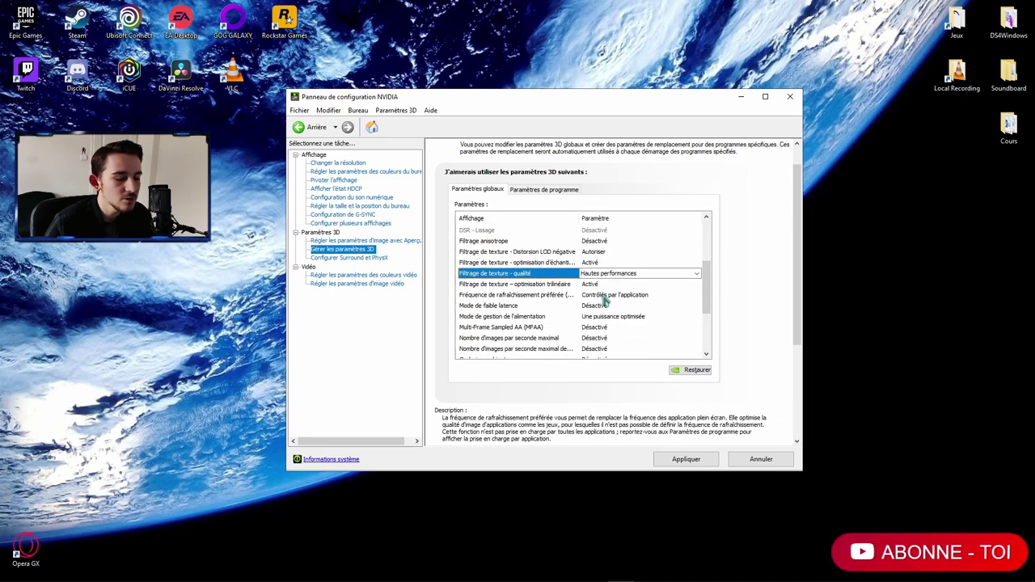
pyautogui.click(602, 297)
pyautogui.click(614, 296)
pyautogui.click(621, 315)
pyautogui.scroll(-5, 704, 293)
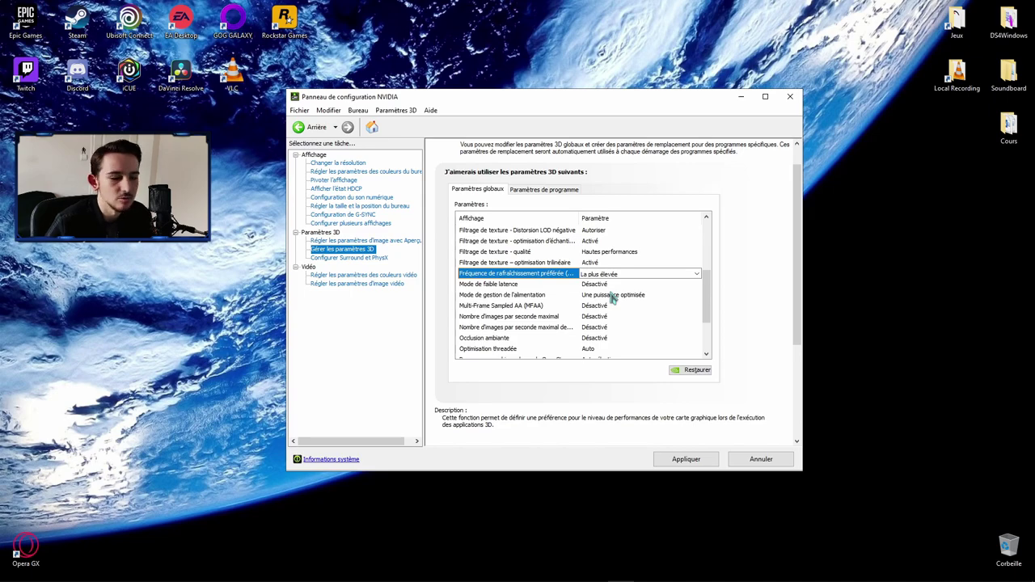
pyautogui.click(608, 294)
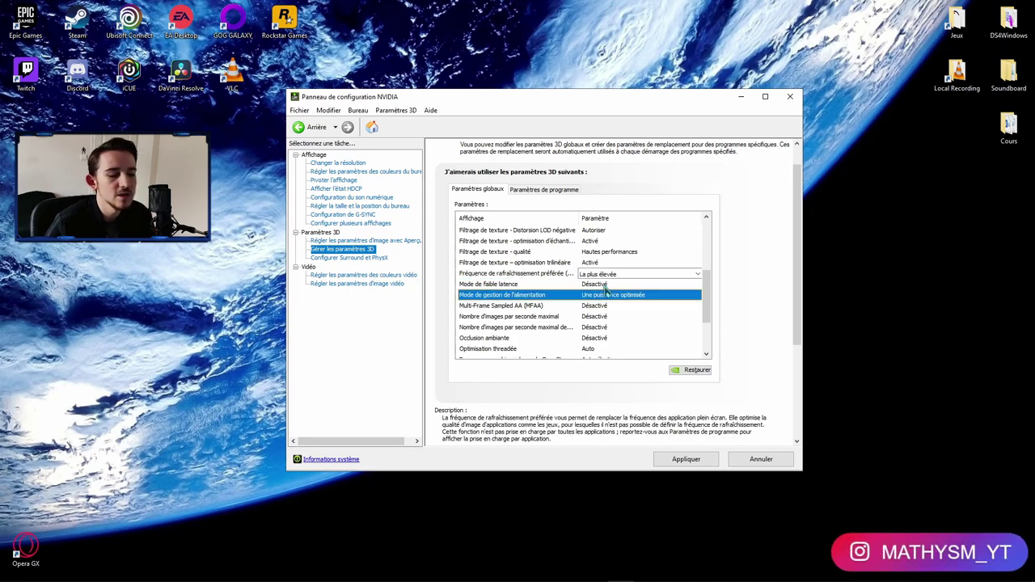
pyautogui.click(604, 291)
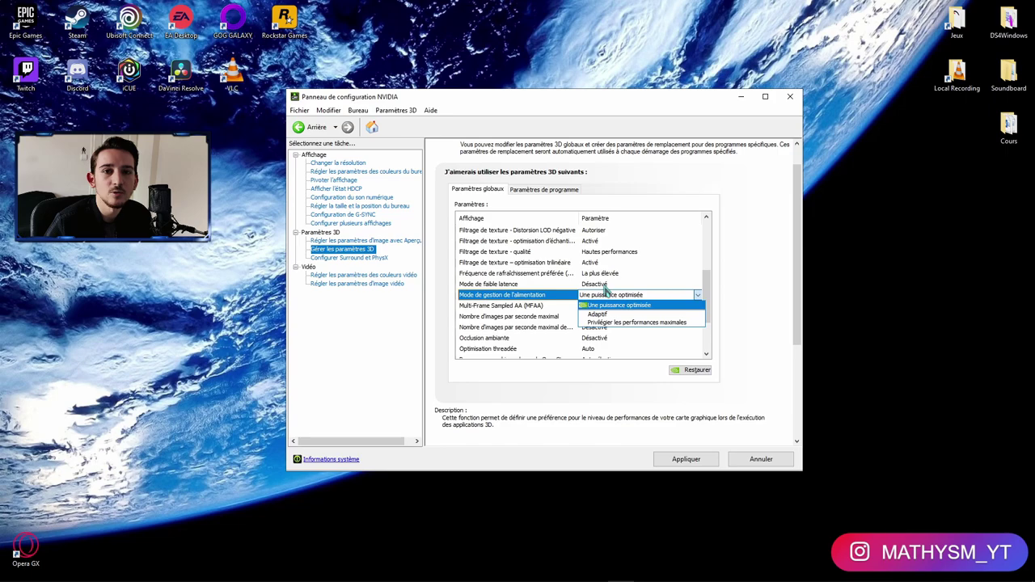
pyautogui.click(604, 291)
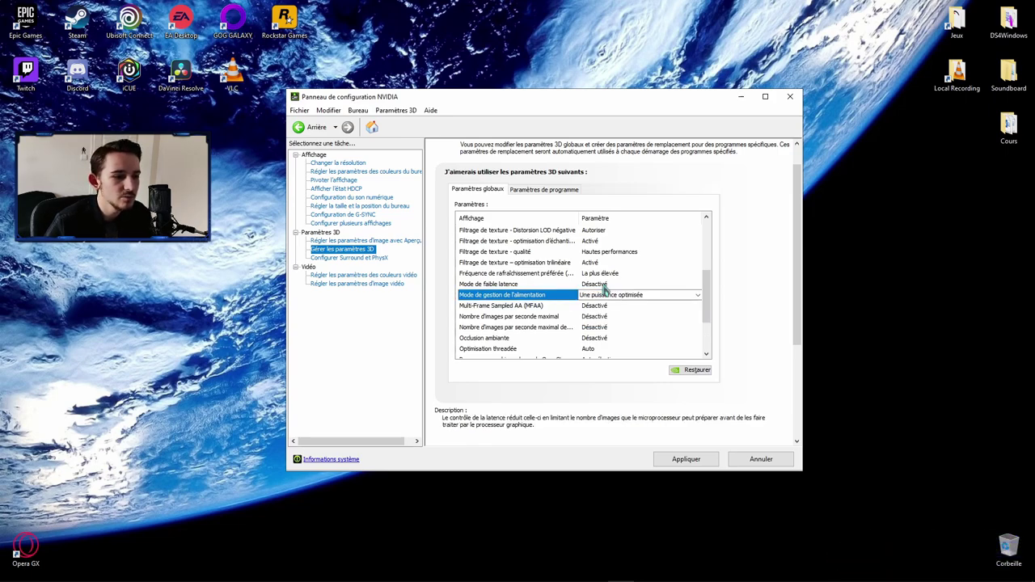
# Step: Choose "Désactivé" for the low latency mode ("Mode de faible latence") in the global 3D settings
pyautogui.click(611, 284)
pyautogui.click(611, 284)
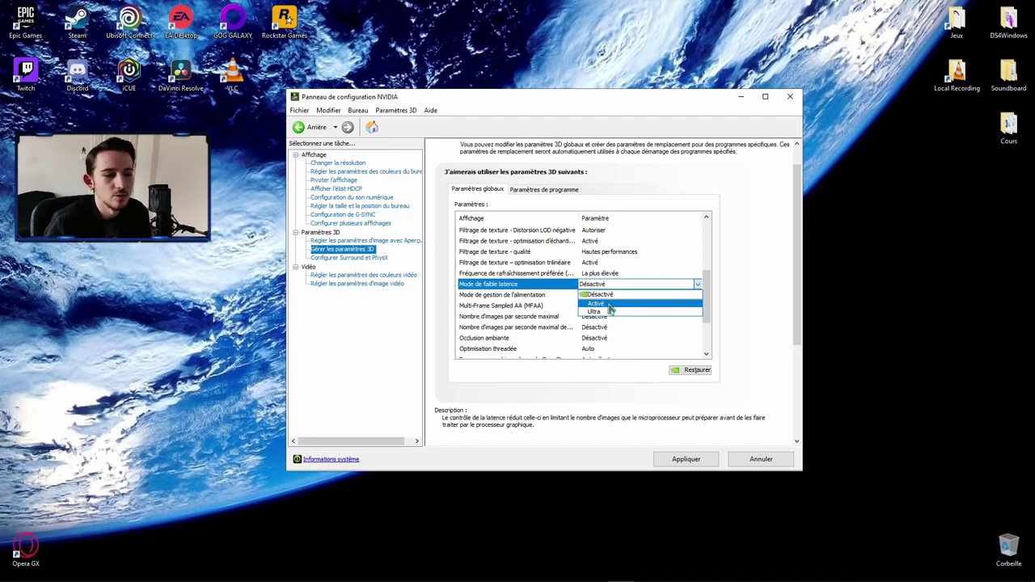
pyautogui.click(604, 294)
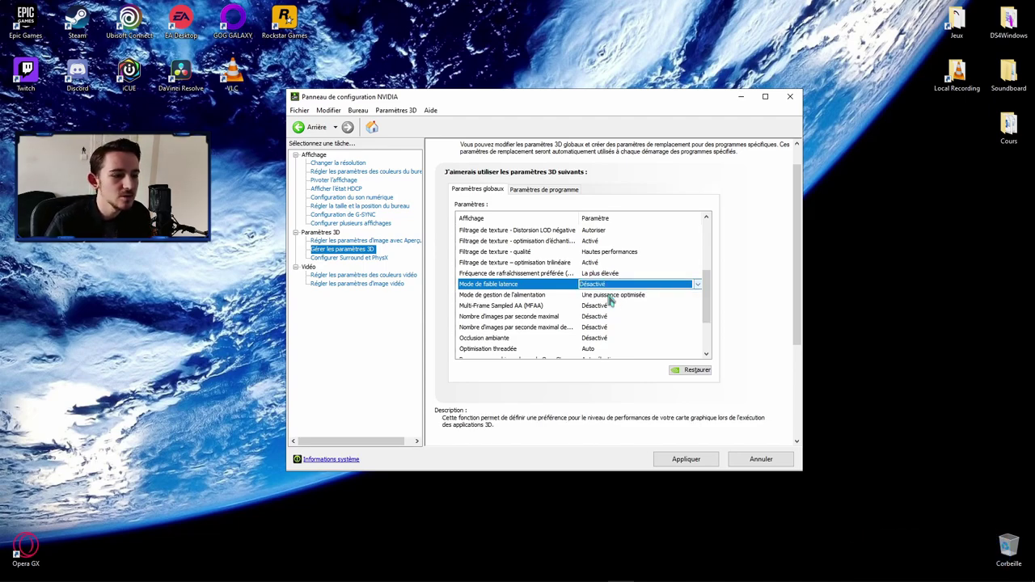
# Step: Set the power management mode ("Mode de gestion de l'alimentation") to "Privilégier les performances maximales"
pyautogui.click(629, 298)
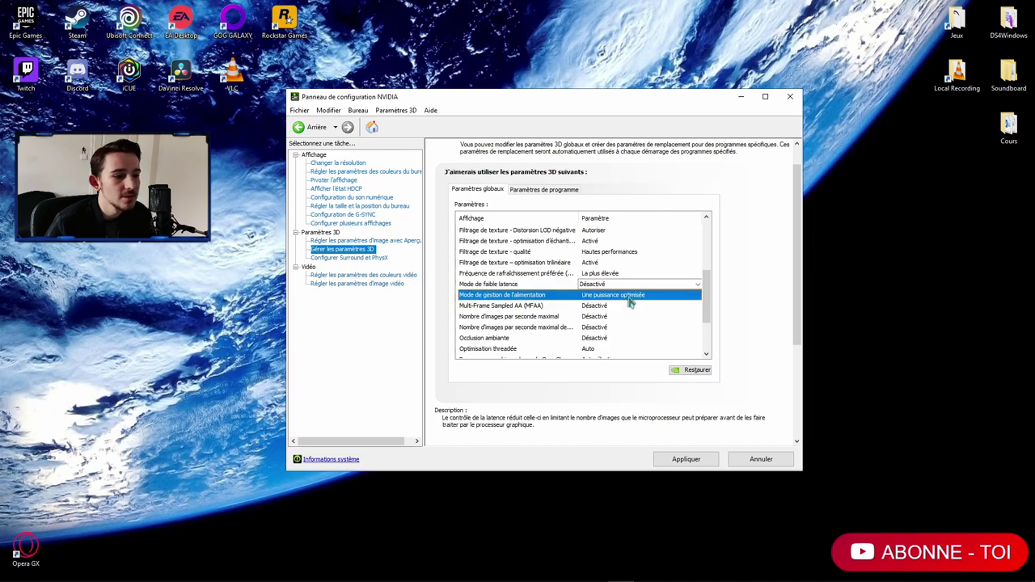
pyautogui.click(631, 298)
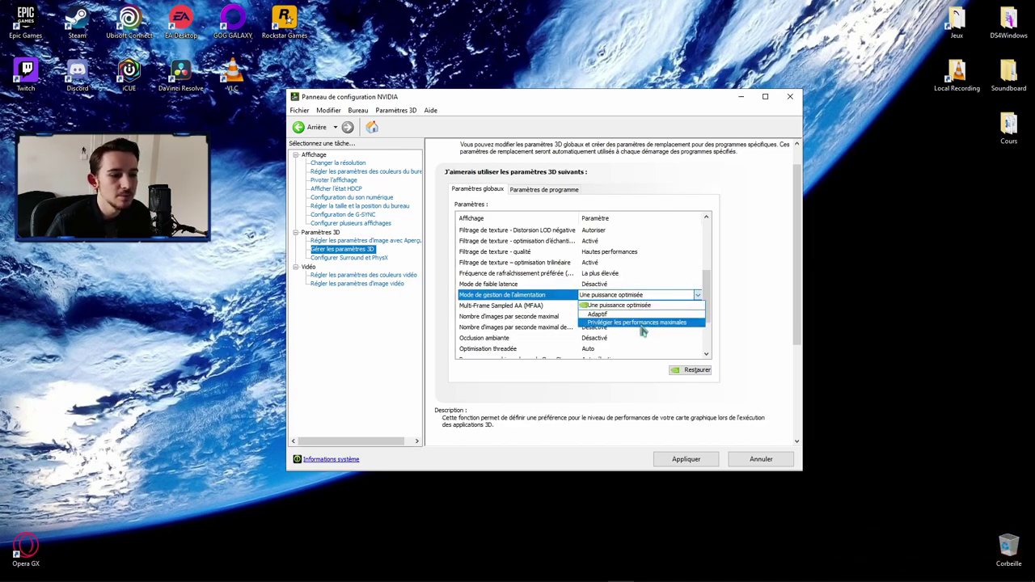
pyautogui.click(643, 322)
pyautogui.scroll(-5, 710, 275)
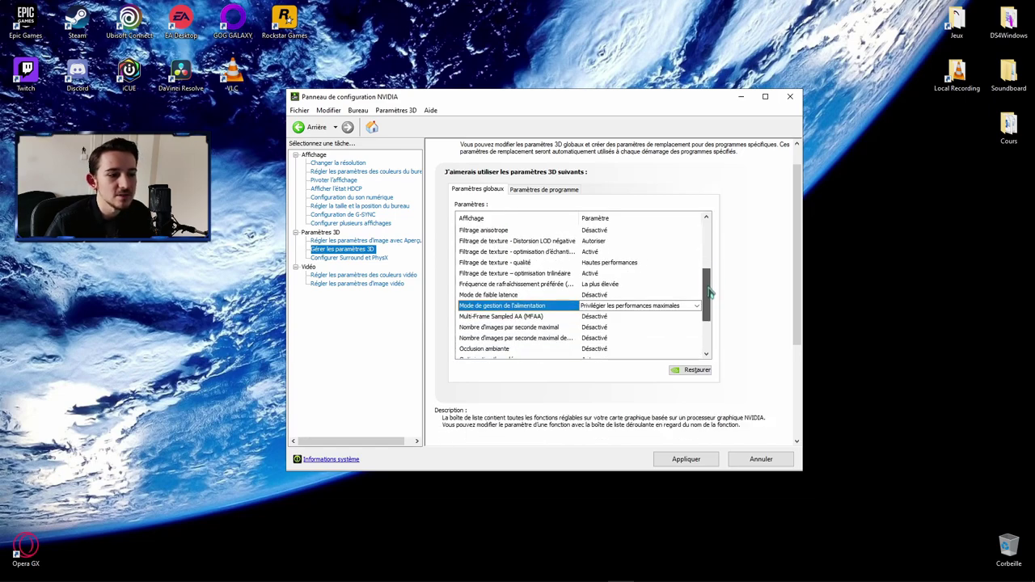
pyautogui.moveTo(709, 289); pyautogui.dragTo(709, 303)
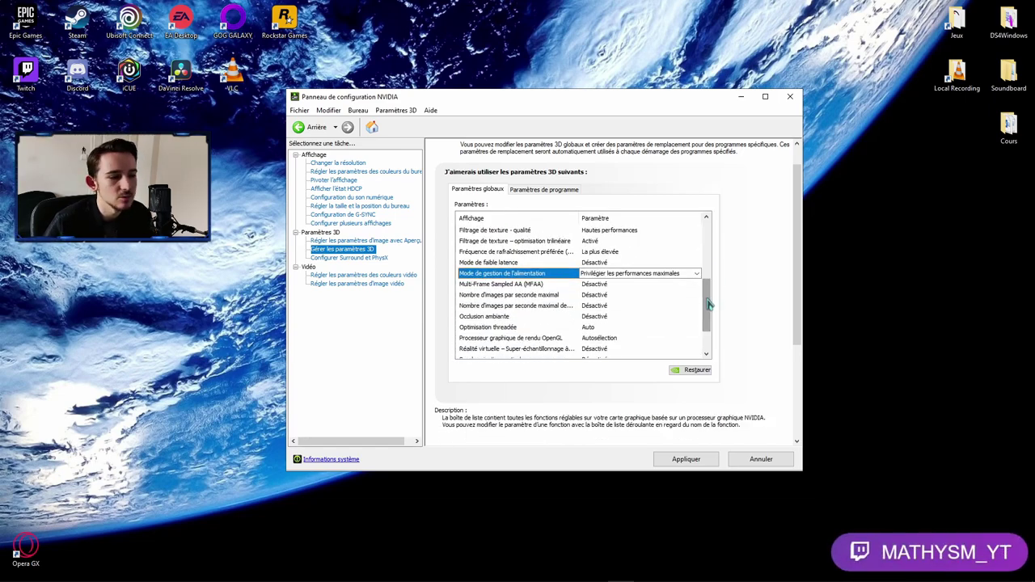
pyautogui.click(593, 297)
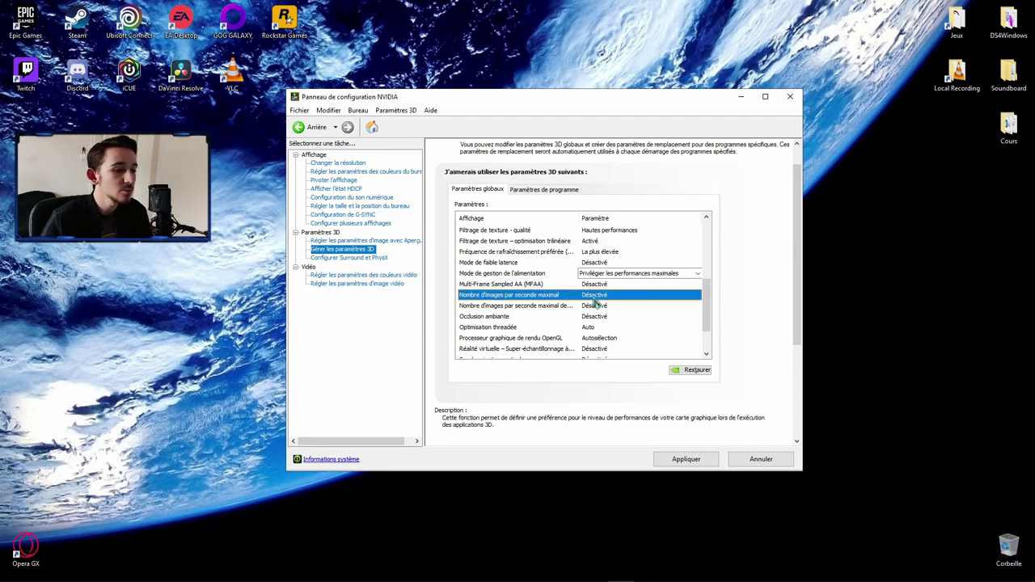
pyautogui.press('Up')
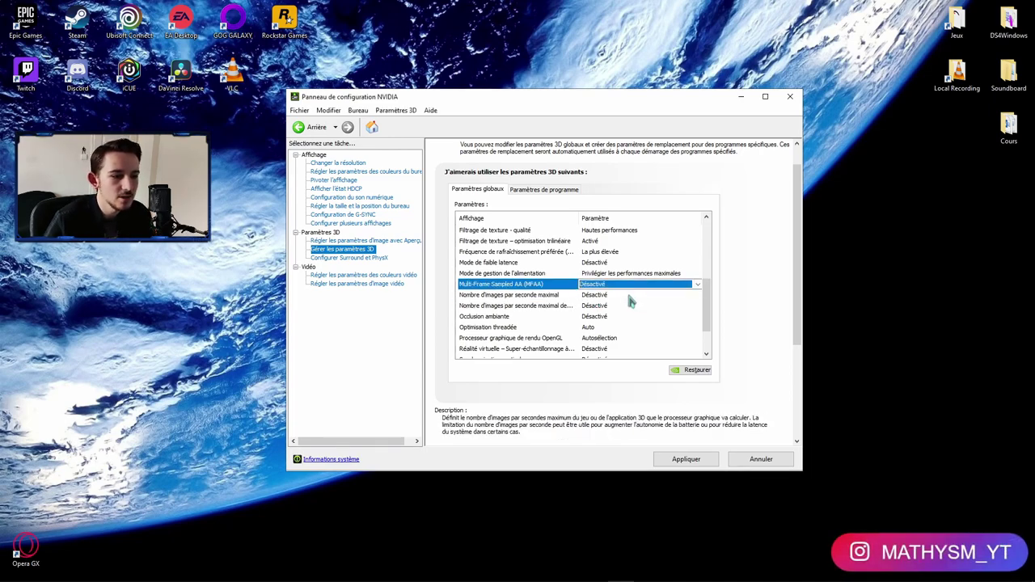
pyautogui.click(630, 297)
pyautogui.click(630, 298)
pyautogui.click(610, 334)
pyautogui.doubleClick(763, 357)
pyautogui.write('144')
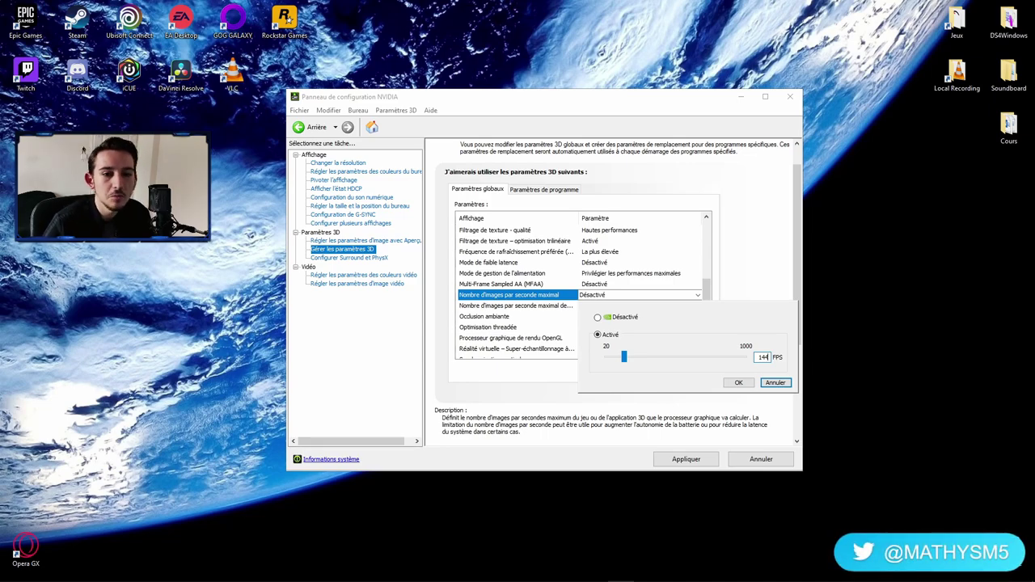
pyautogui.click(777, 383)
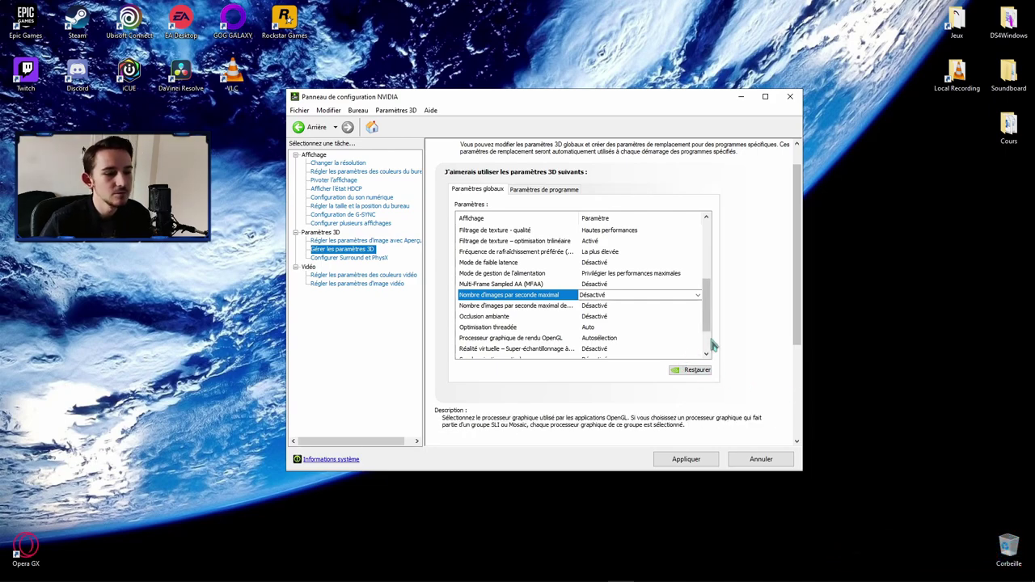
# Step: Set the monitor technology ("Technologie du moniteur") to "Fréquence de rafraîchissement fixe" and apply the global 3D settings
pyautogui.moveTo(709, 312); pyautogui.dragTo(709, 329)
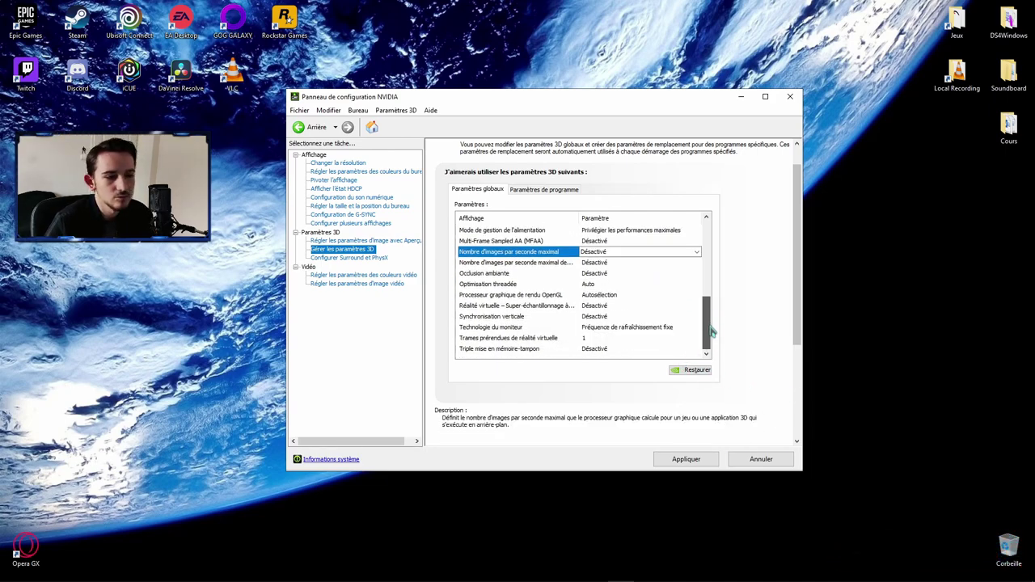
pyautogui.click(609, 328)
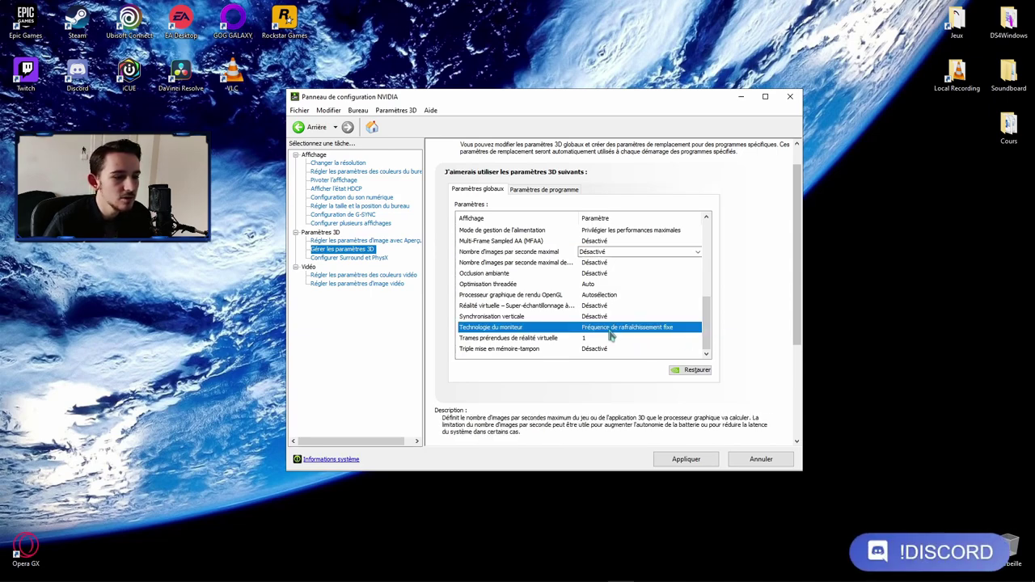
pyautogui.click(612, 330)
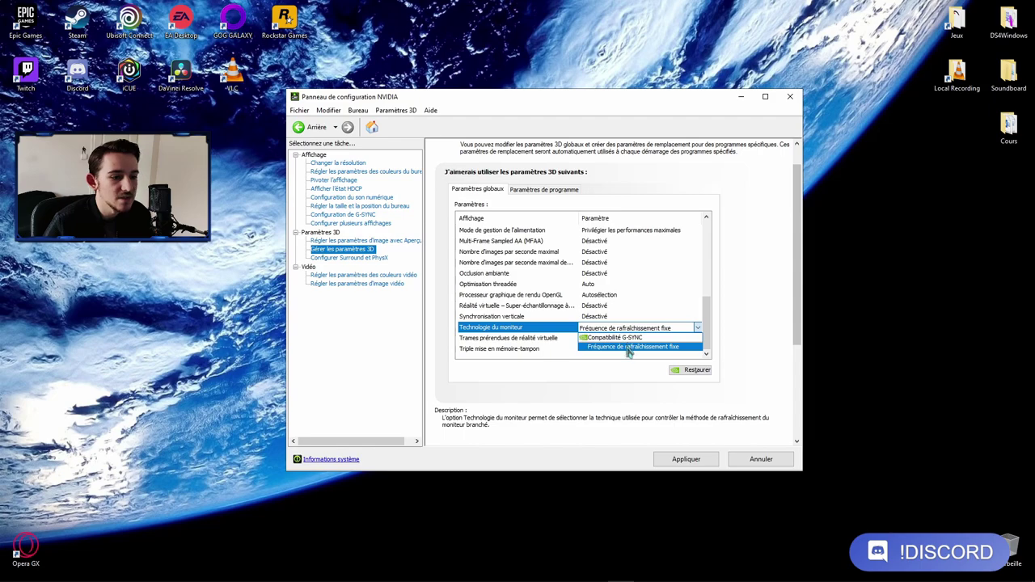
pyautogui.click(628, 347)
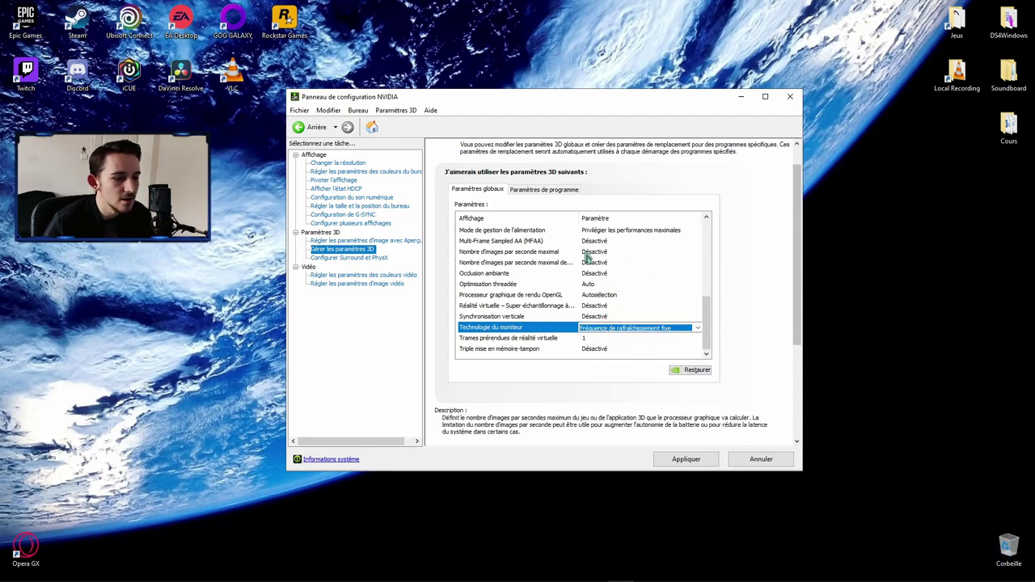
pyautogui.click(686, 459)
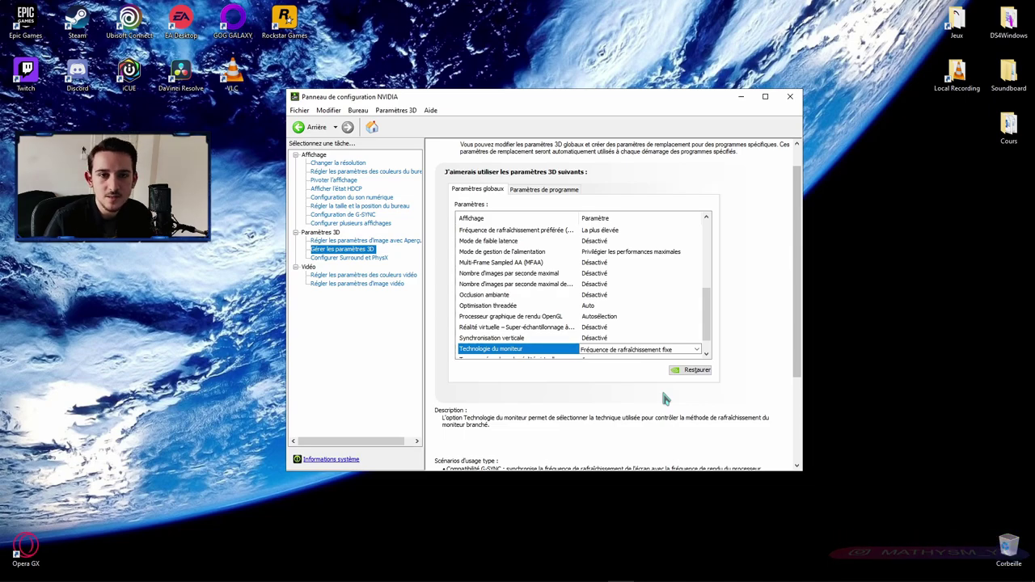
# Step: Add VLC media player as the program to customise in the program-specific 3D settings
pyautogui.click(534, 189)
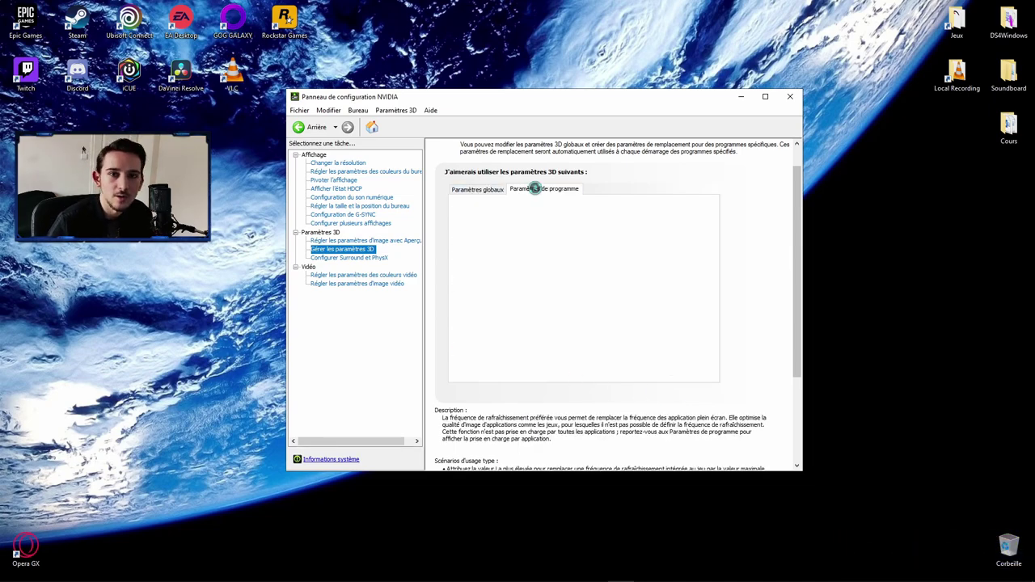
pyautogui.click(596, 216)
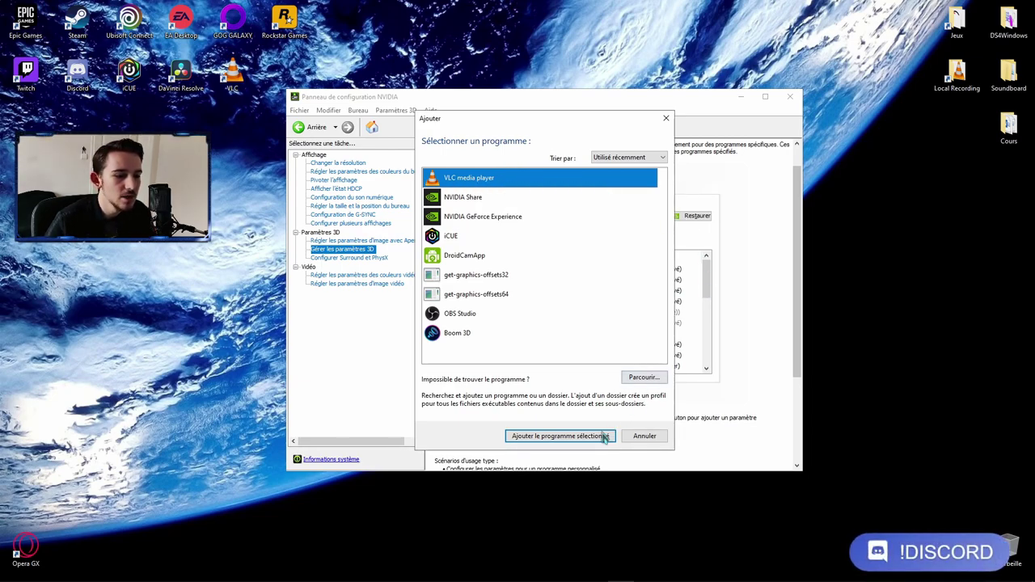
pyautogui.click(646, 377)
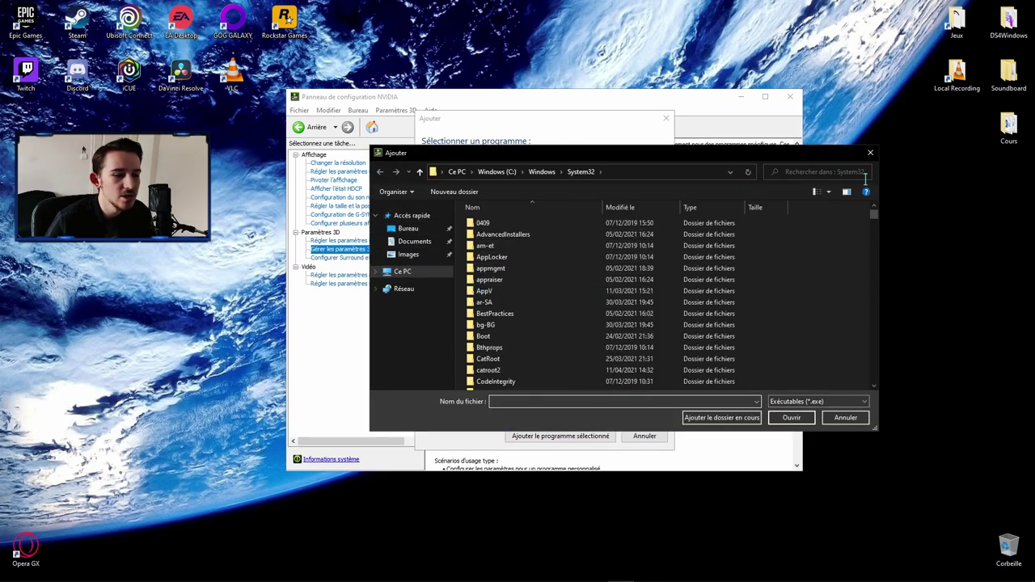
pyautogui.click(870, 152)
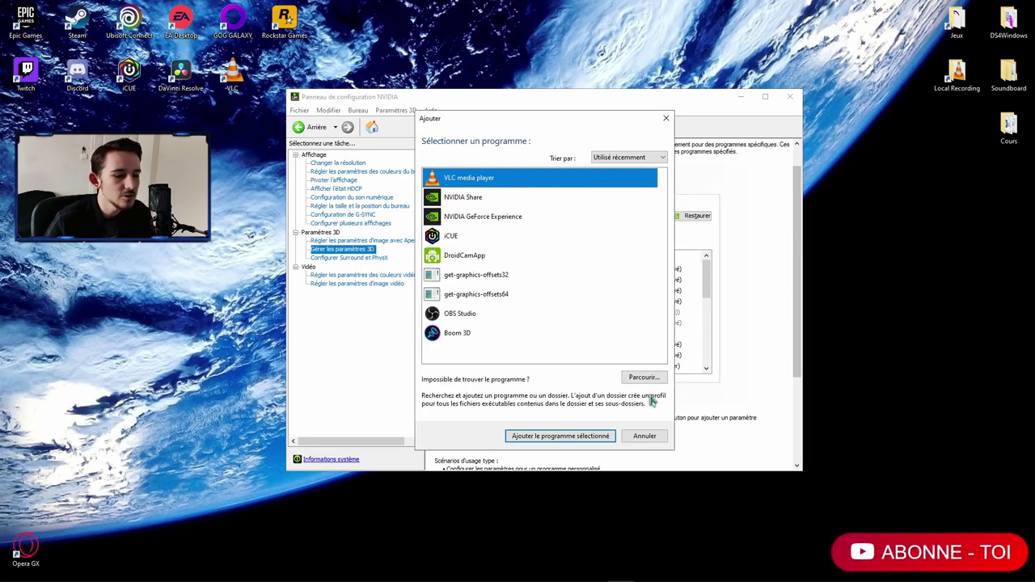
pyautogui.click(585, 437)
pyautogui.moveTo(707, 281); pyautogui.dragTo(706, 321)
pyautogui.click(610, 334)
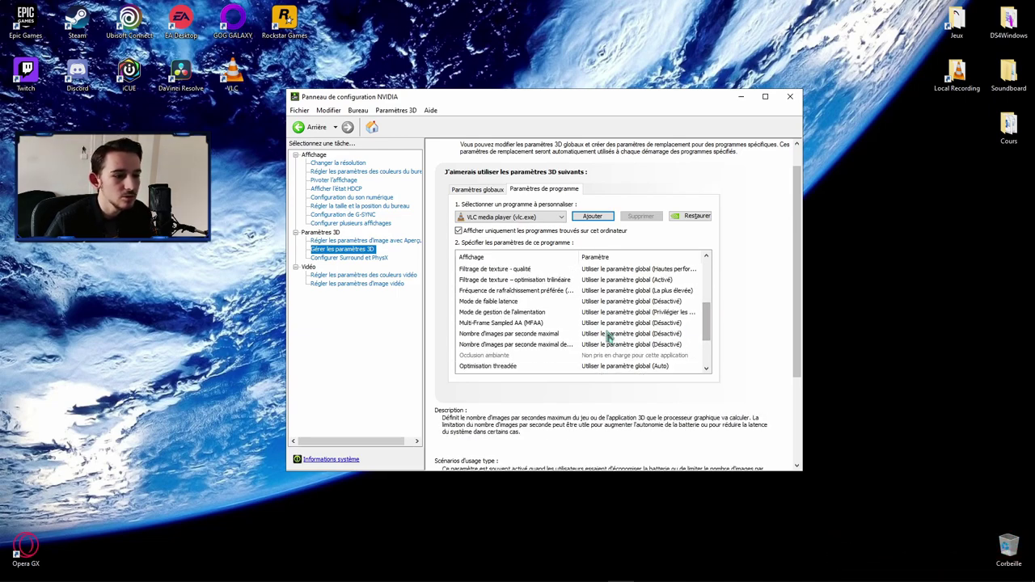
pyautogui.click(611, 334)
pyautogui.click(609, 390)
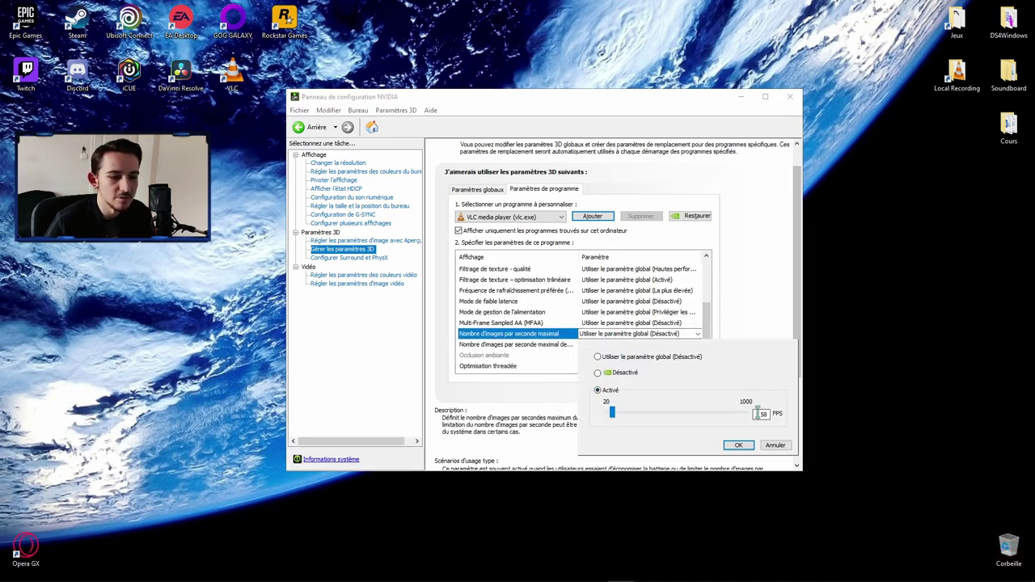
pyautogui.click(774, 446)
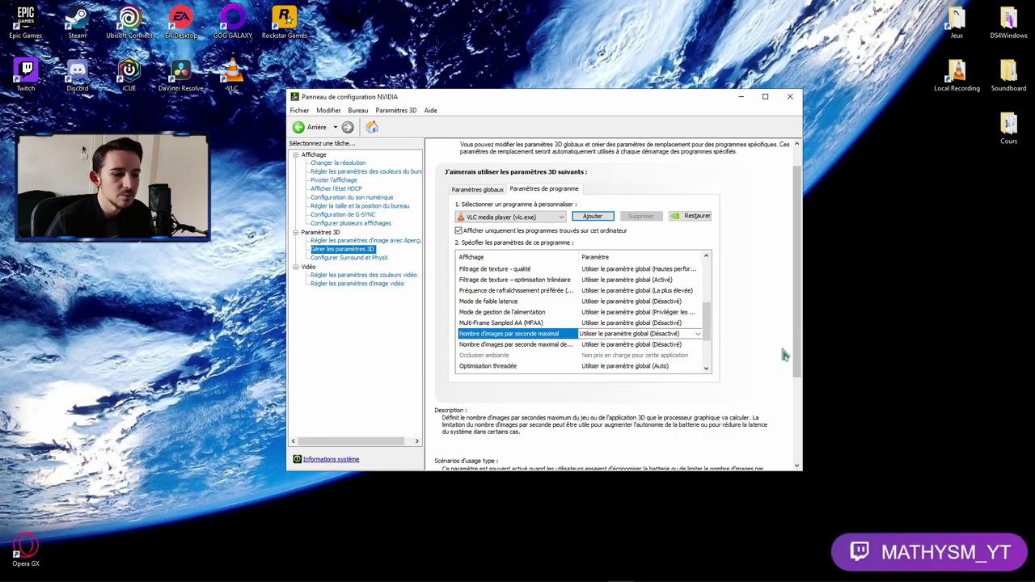
# Step: Return to the global 3D settings and review the list of configured options
pyautogui.scroll(1, 777, 346)
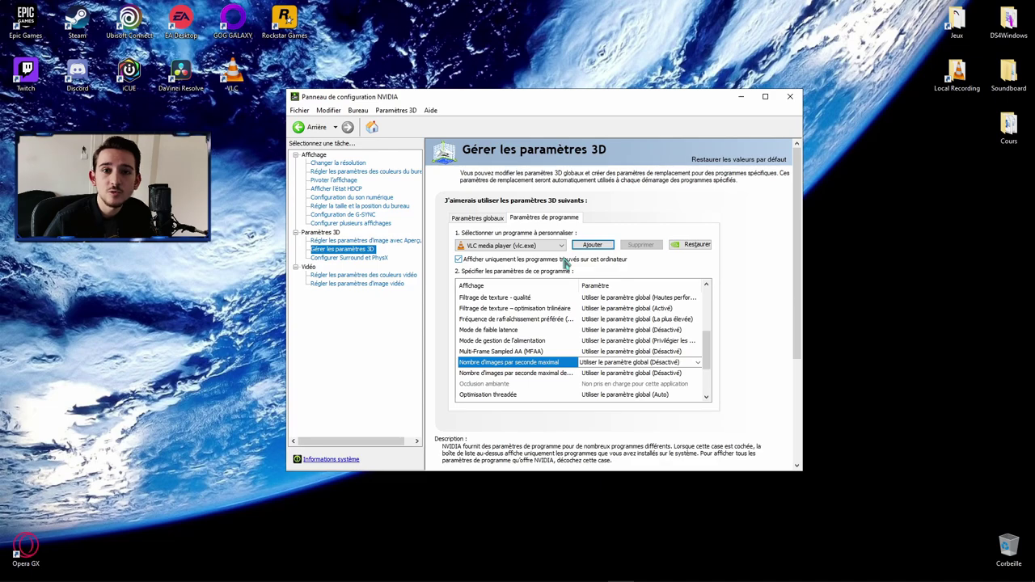
pyautogui.click(499, 216)
pyautogui.moveTo(712, 358); pyautogui.dragTo(716, 318)
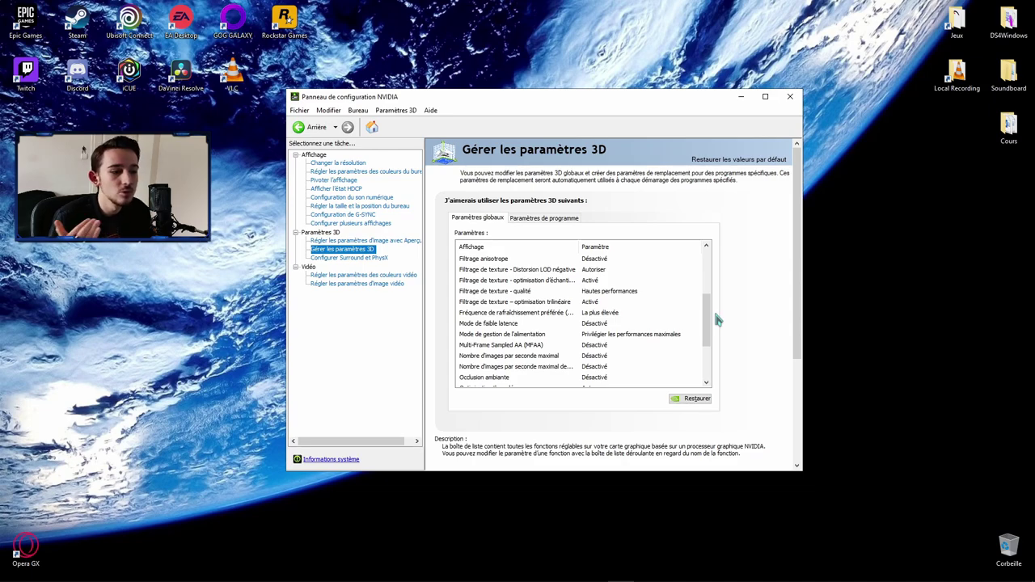
# Step: Assign PhysX processing to the GeForce GTX 1660 SUPER in the Surround and PhysX configuration and apply the change
pyautogui.click(363, 258)
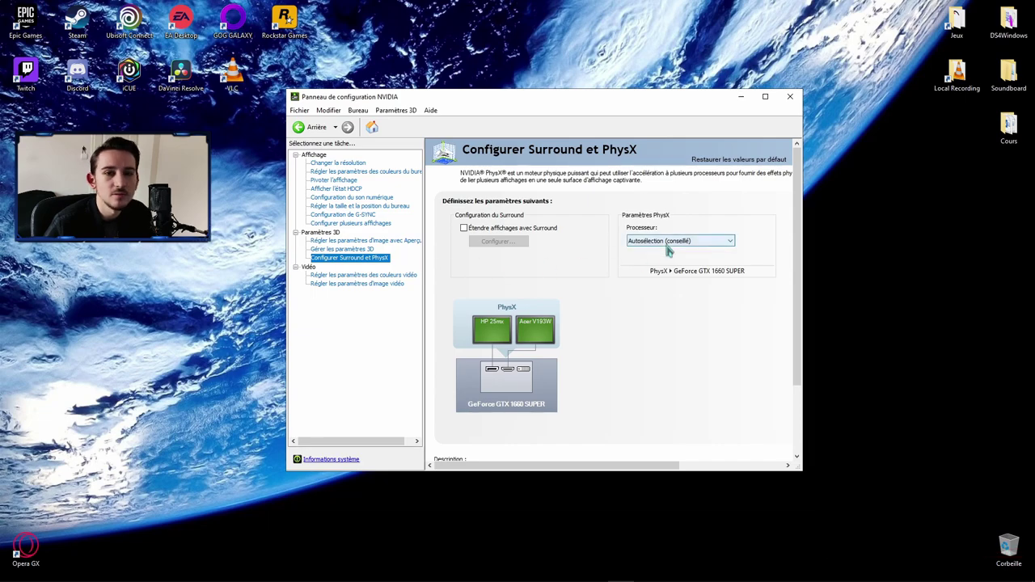
pyautogui.click(666, 246)
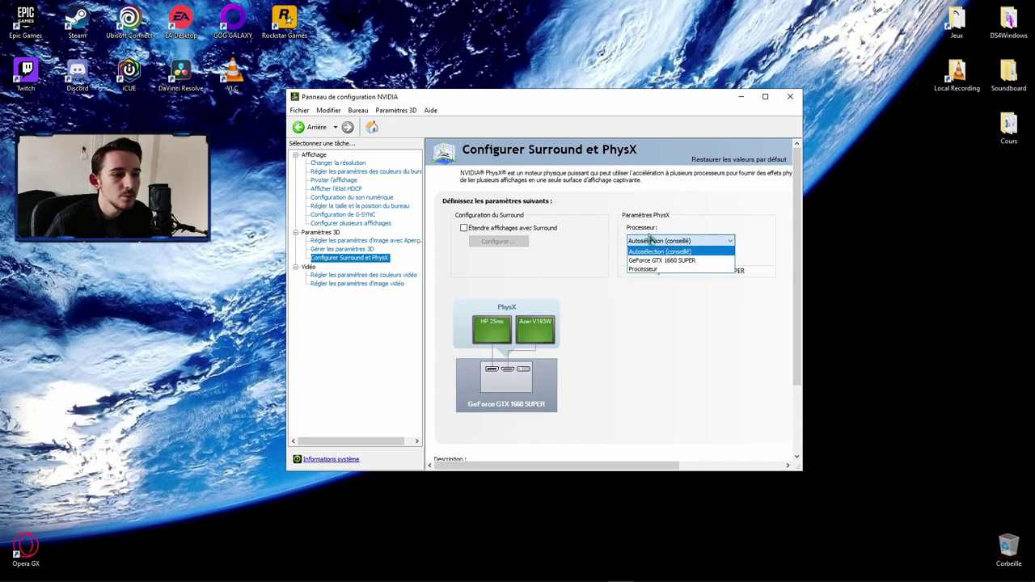
pyautogui.click(668, 260)
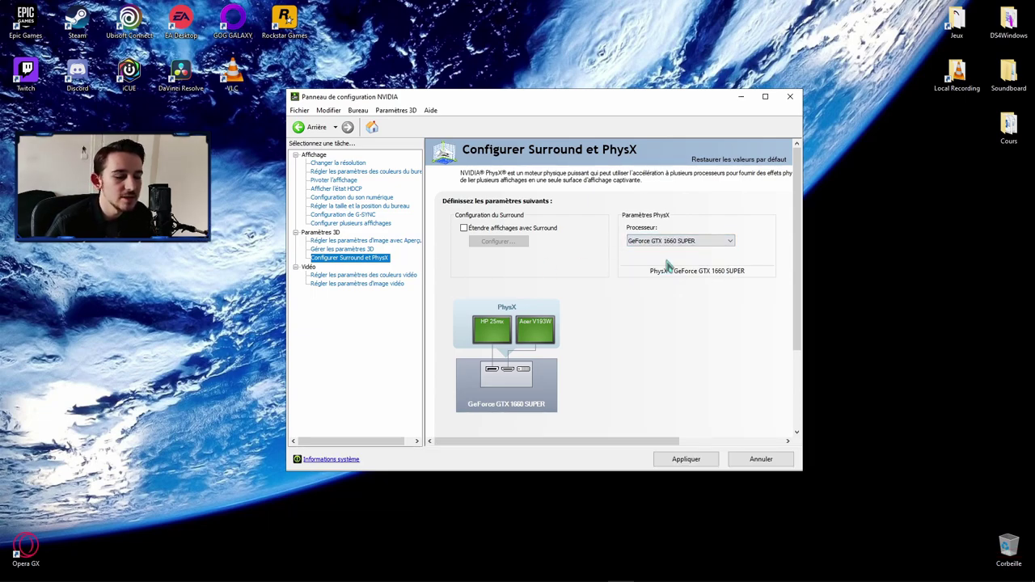
pyautogui.click(679, 456)
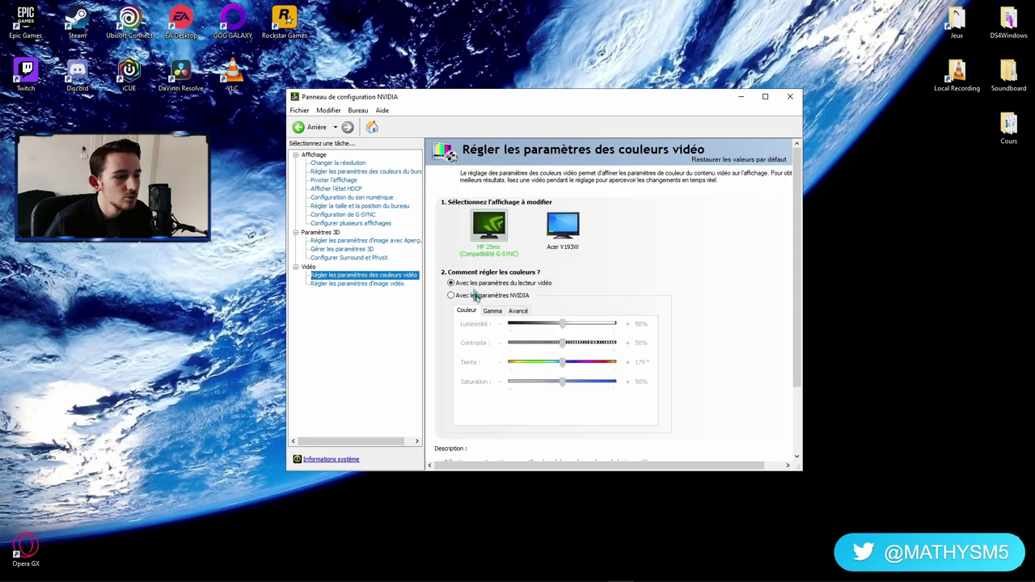
# Step: Use the NVIDIA settings for the HP 25mx display's video colours and set the dynamic range to "Complète (0-255)"
pyautogui.click(475, 296)
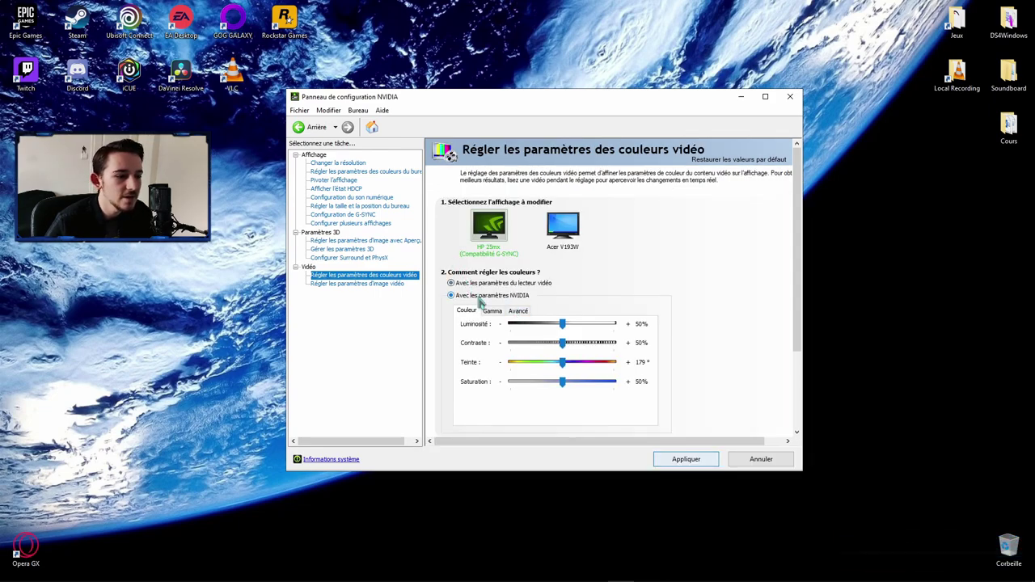
pyautogui.click(519, 310)
pyautogui.click(543, 331)
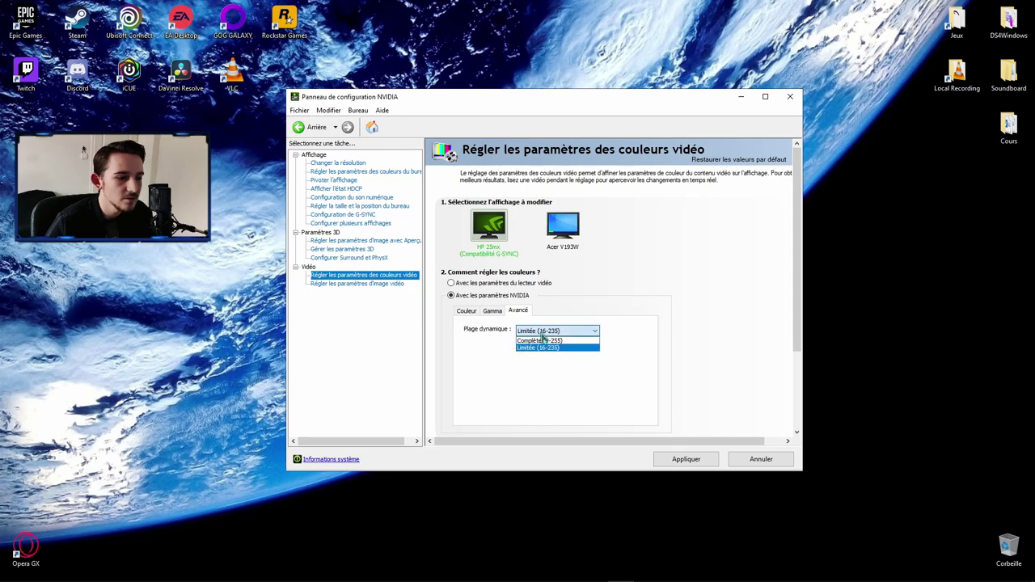
pyautogui.click(556, 348)
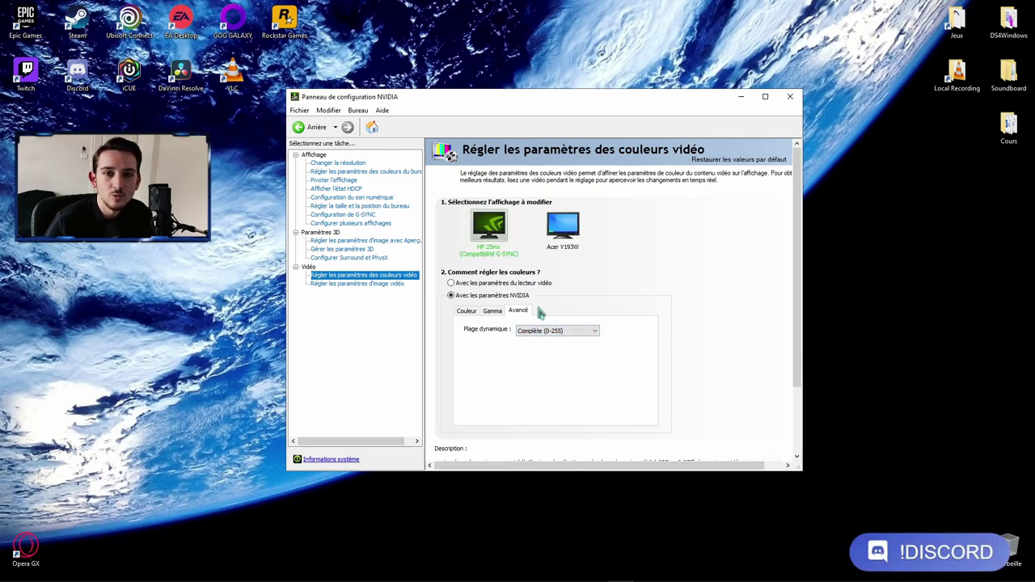
pyautogui.click(553, 338)
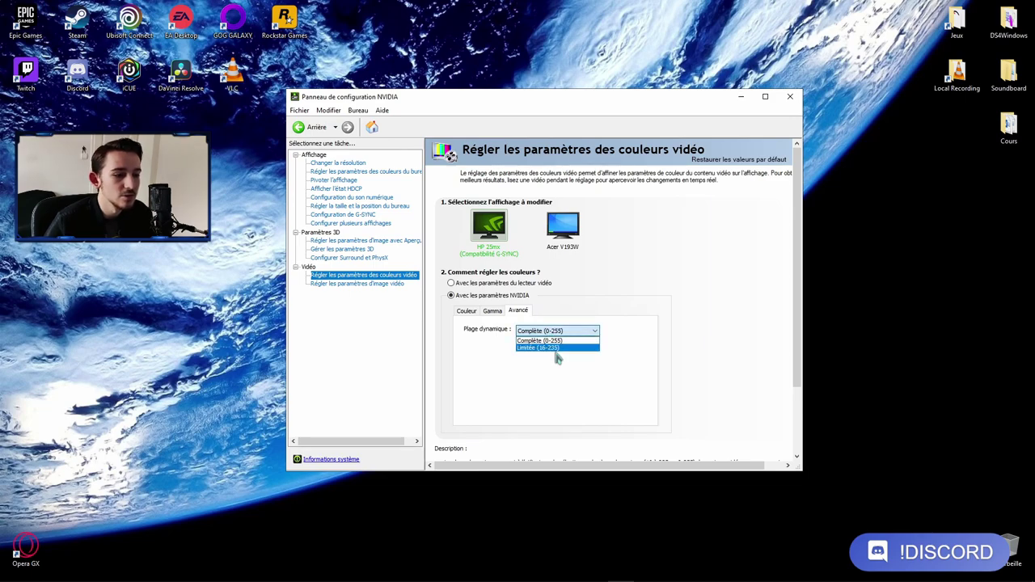
pyautogui.click(557, 346)
# Step: Use the NVIDIA settings for the Acer V193W display's video colours and set the dynamic range to "Complète (0-255)"
pyautogui.click(570, 231)
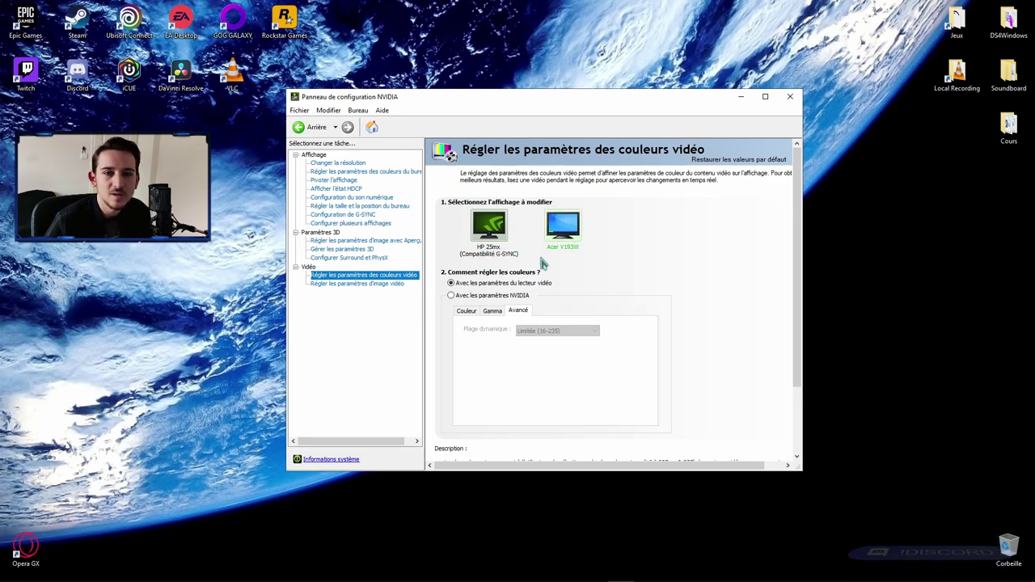
pyautogui.click(495, 296)
pyautogui.click(566, 330)
pyautogui.click(563, 339)
pyautogui.click(556, 330)
pyautogui.click(555, 339)
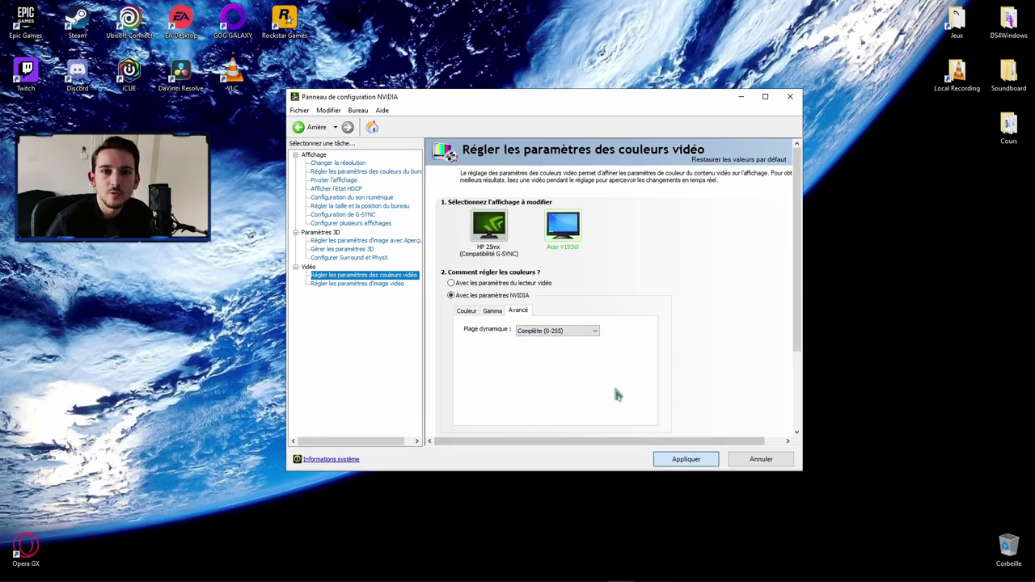
# Step: Open the video image settings ("Régler les paramètres d'image vidéo")
pyautogui.click(364, 287)
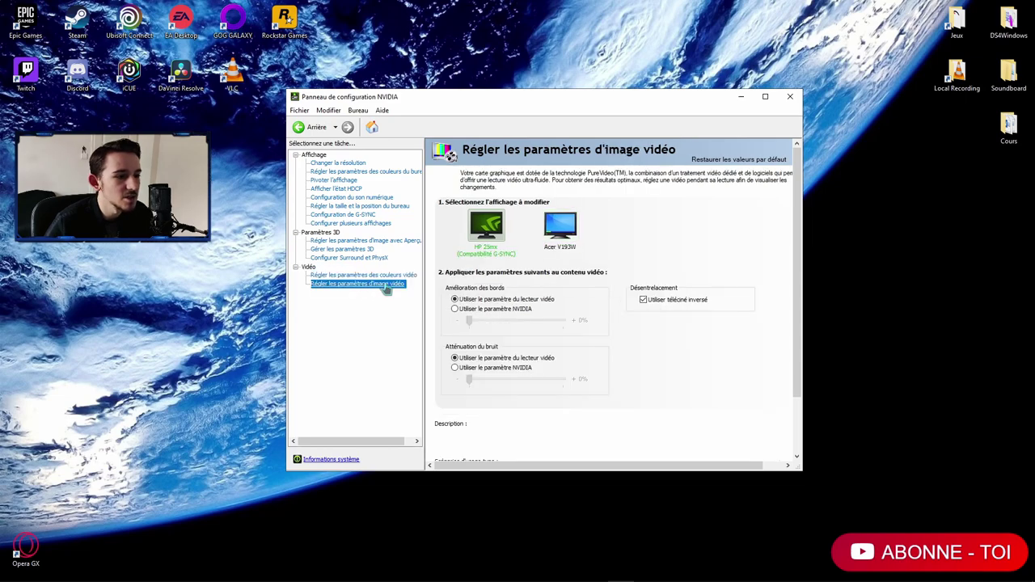